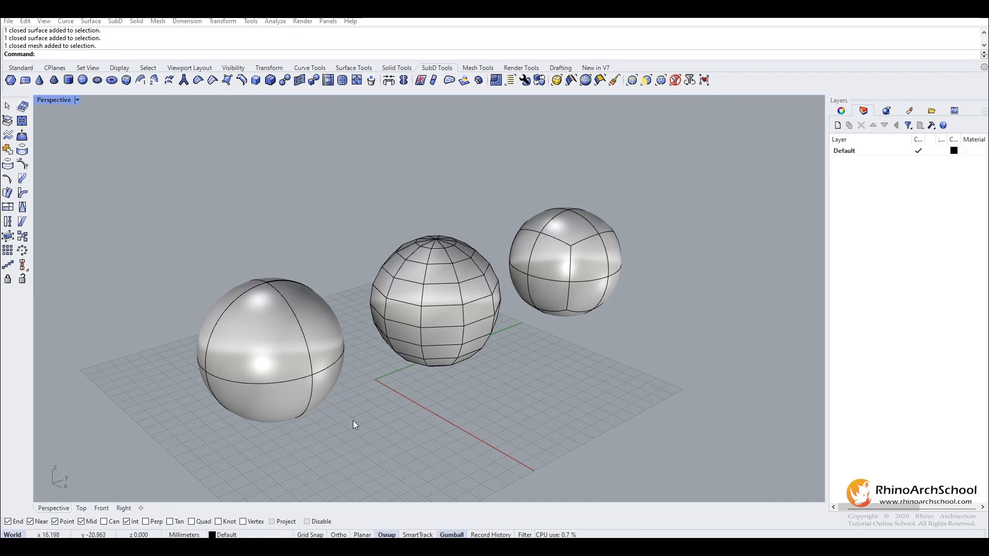
Examine the NURBS sphere and the faceted faces of the mesh sphere up close from several angles.
{"action": "left_click", "coordinate": [236, 344]}
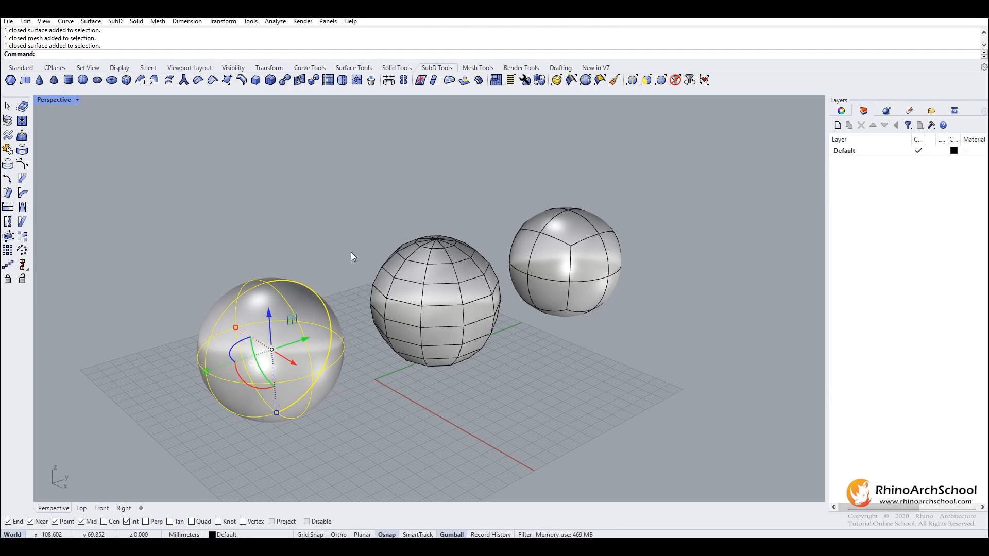
{"action": "key", "text": "Escape"}
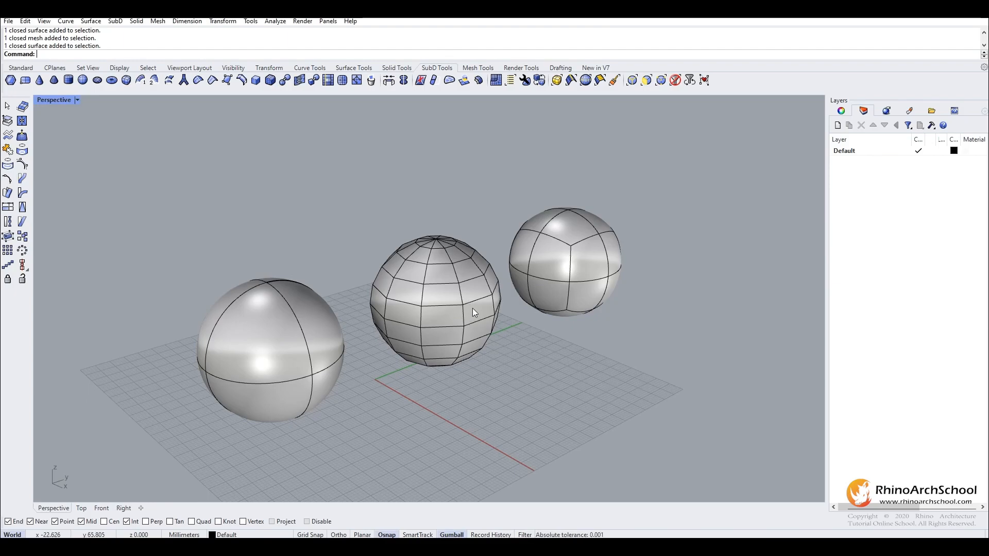
{"action": "scroll", "coordinate": [444, 281], "scroll_direction": "up", "scroll_amount": 7}
{"action": "right_click_drag", "start_coordinate": [449, 312], "coordinate": [371, 279]}
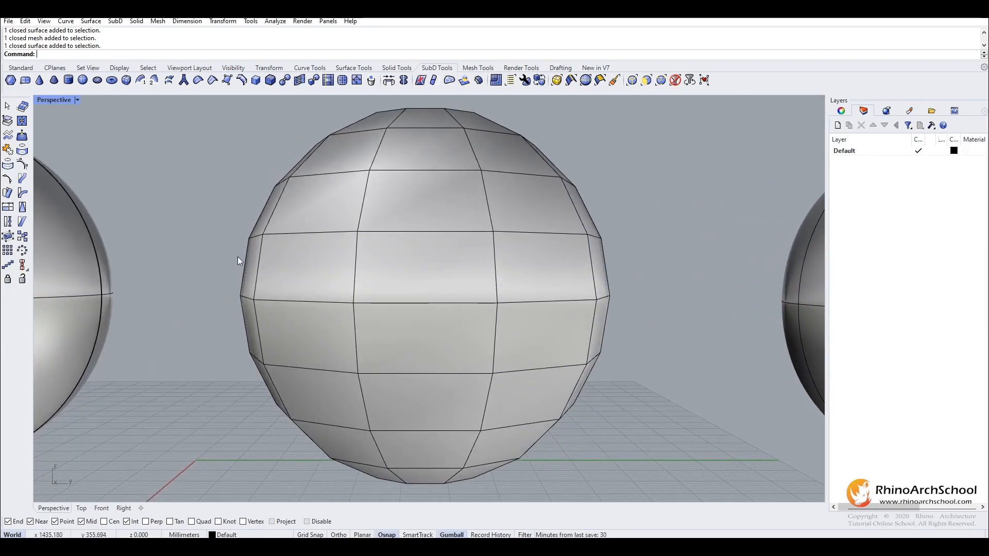
{"action": "right_click_drag", "start_coordinate": [312, 304], "coordinate": [371, 206]}
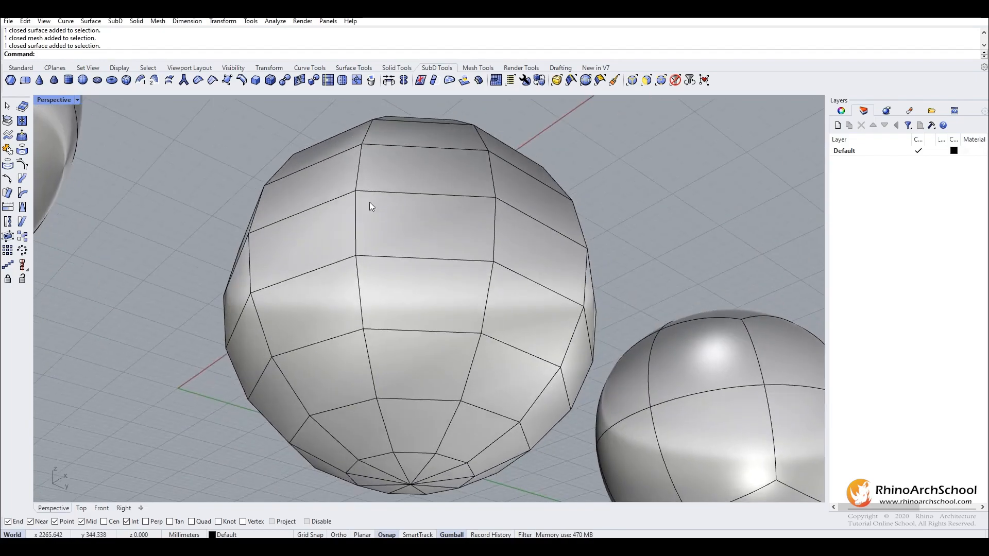
{"action": "scroll", "coordinate": [418, 151], "scroll_direction": "up", "scroll_amount": 5}
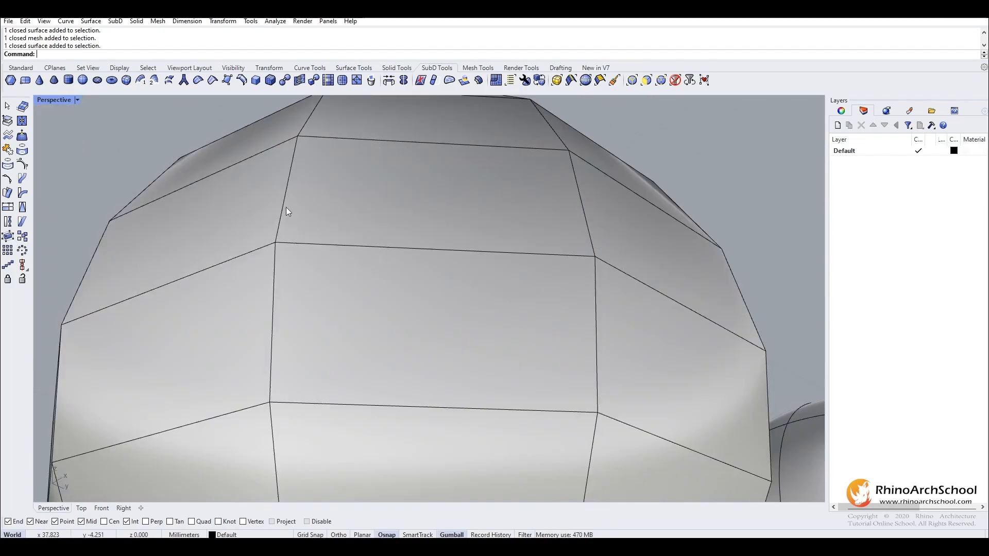
{"action": "right_click_drag", "start_coordinate": [286, 207], "coordinate": [384, 304]}
{"action": "scroll", "coordinate": [384, 305], "scroll_direction": "down", "scroll_amount": 12}
Compare the SubD sphere's smooth and flat display modes, inspecting its control faces from several angles.
{"action": "right_click_drag", "start_coordinate": [503, 244], "coordinate": [600, 230]}
{"action": "scroll", "coordinate": [613, 218], "scroll_direction": "up", "scroll_amount": 6}
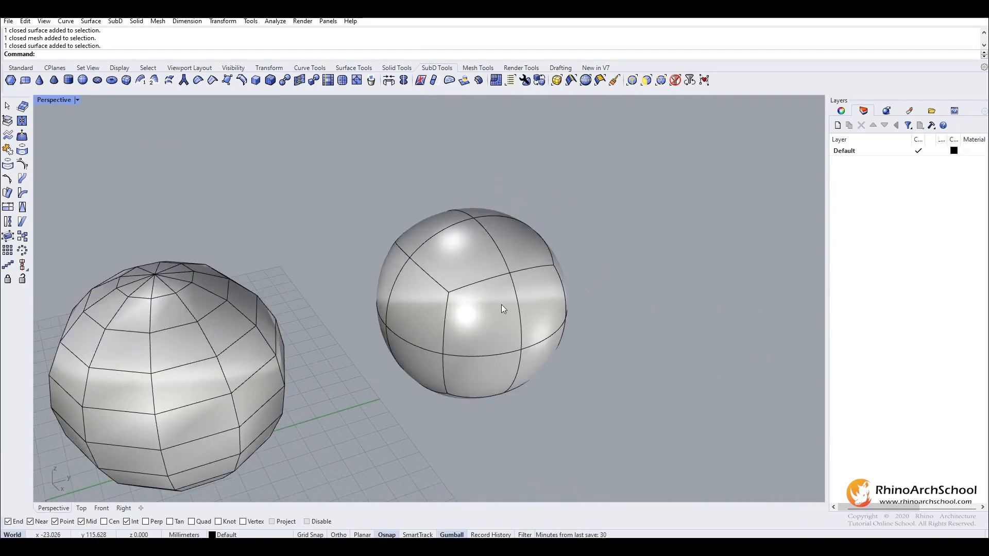
{"action": "key", "text": "Tab"}
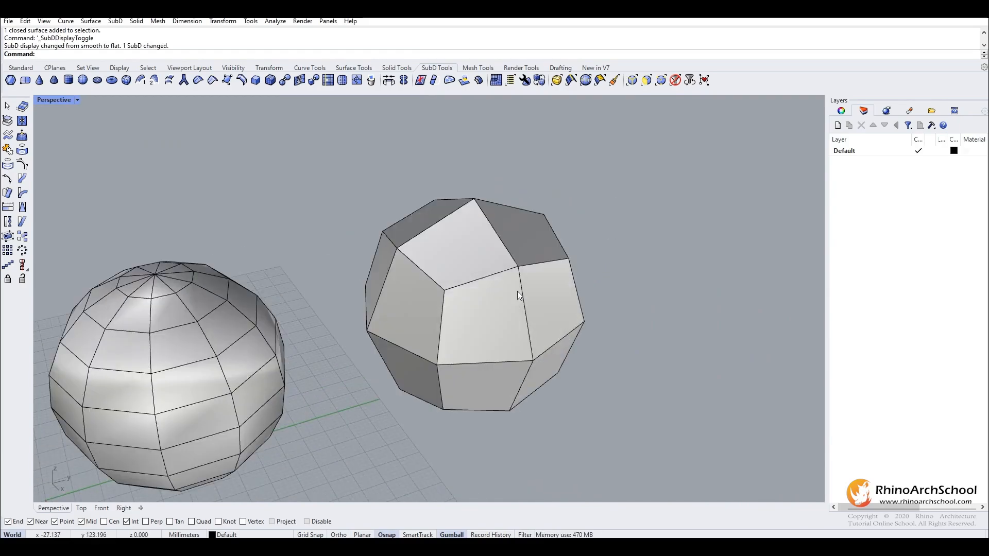
{"action": "right_click_drag", "start_coordinate": [518, 292], "coordinate": [401, 241]}
{"action": "scroll", "coordinate": [536, 366], "scroll_direction": "up", "scroll_amount": 2}
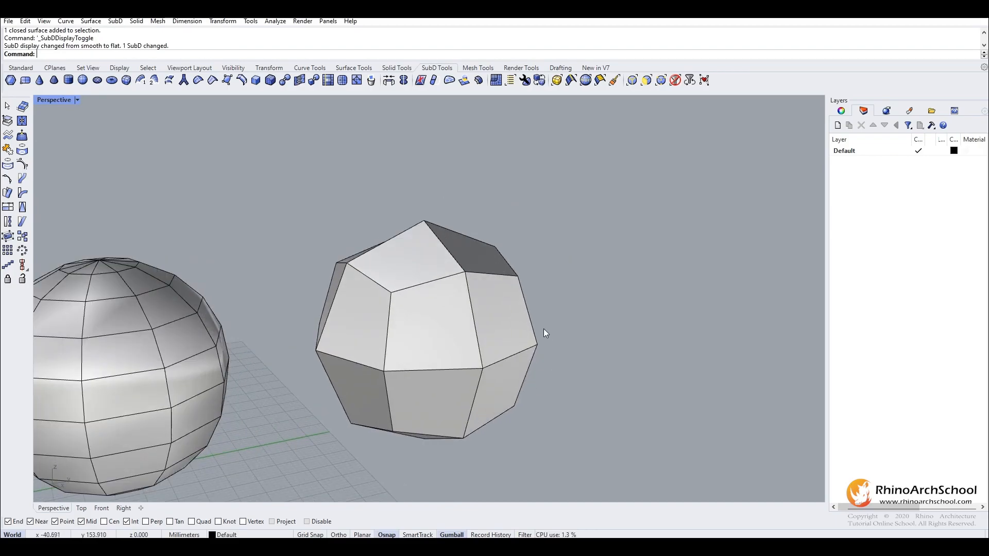
{"action": "right_click_drag", "start_coordinate": [530, 331], "coordinate": [516, 344]}
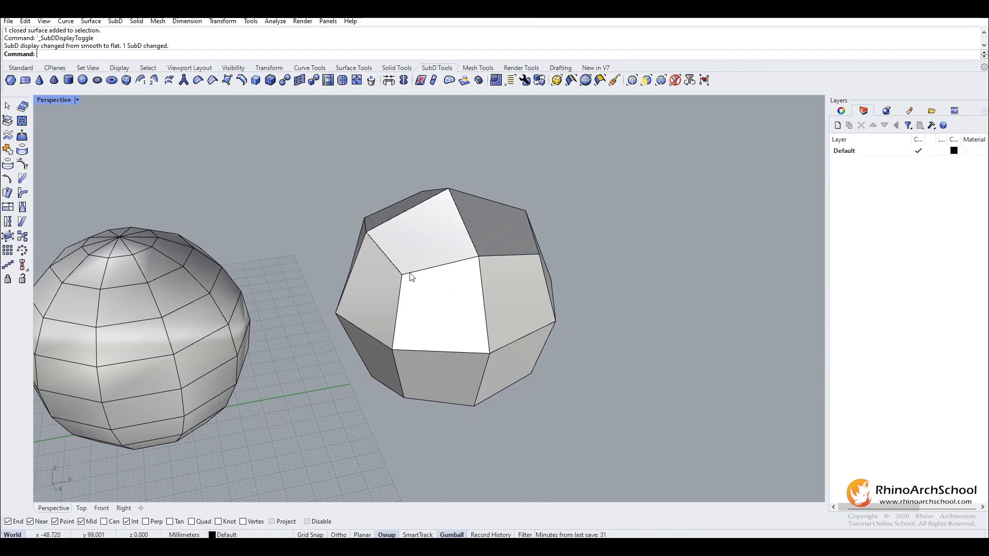
{"action": "key", "text": "Tab"}
{"action": "right_click_drag", "start_coordinate": [444, 398], "coordinate": [438, 294]}
{"action": "key", "text": "Tab"}
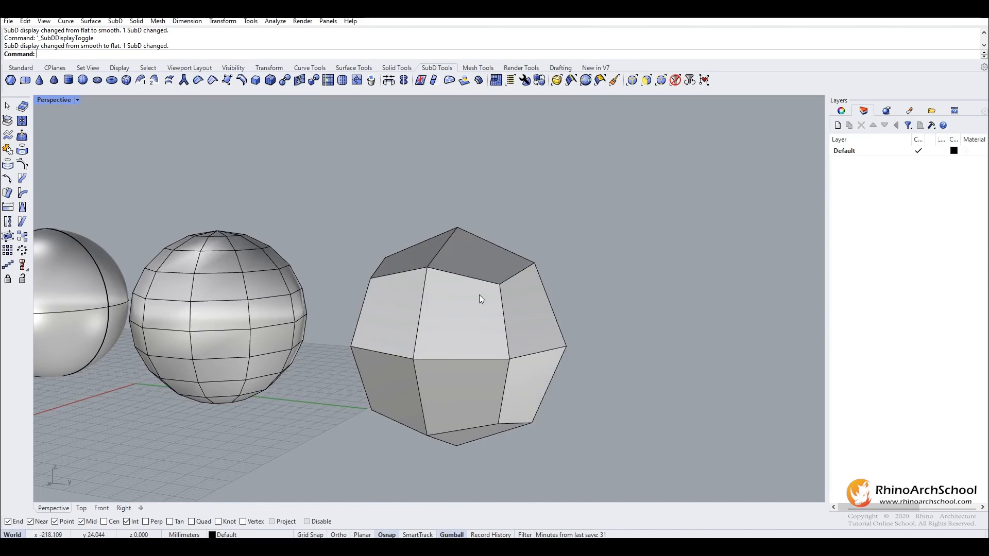
{"action": "right_click_drag", "start_coordinate": [420, 258], "coordinate": [436, 263]}
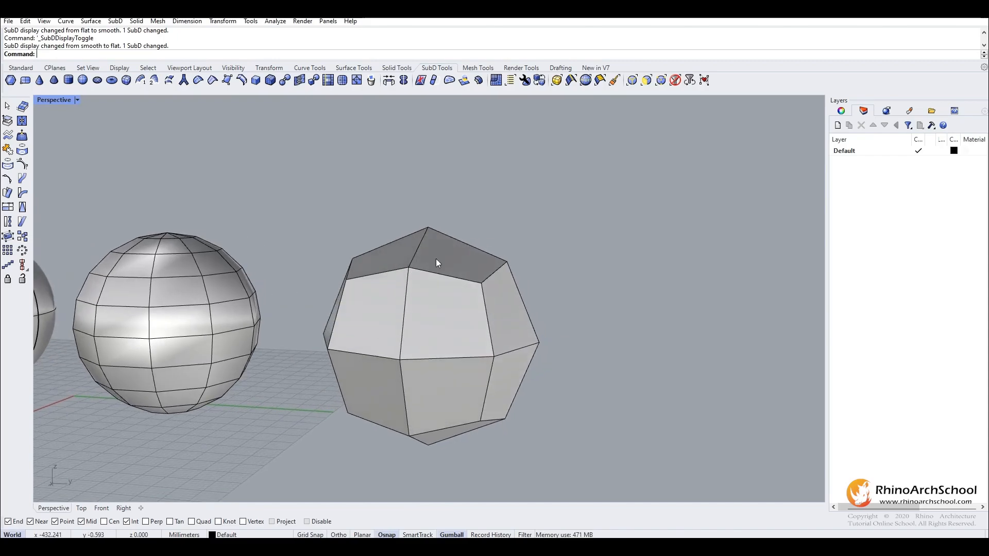
{"action": "key", "text": "Tab"}
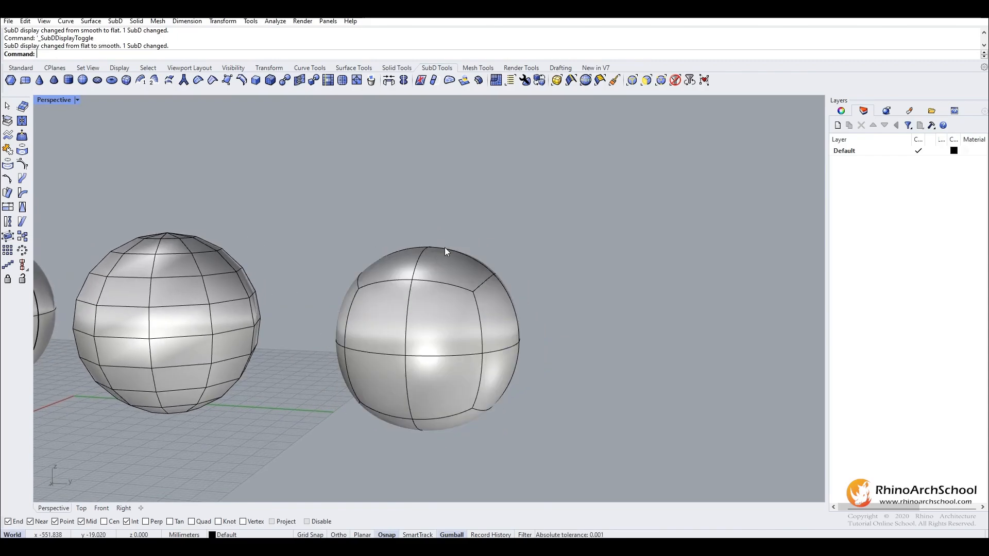
{"action": "right_click_drag", "start_coordinate": [322, 305], "coordinate": [561, 381]}
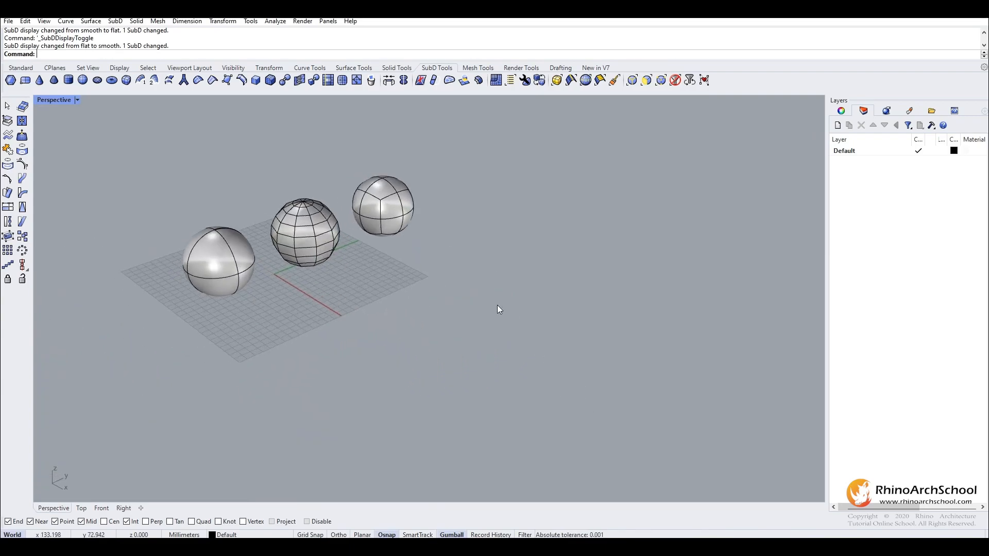
{"action": "key", "text": "Tab"}
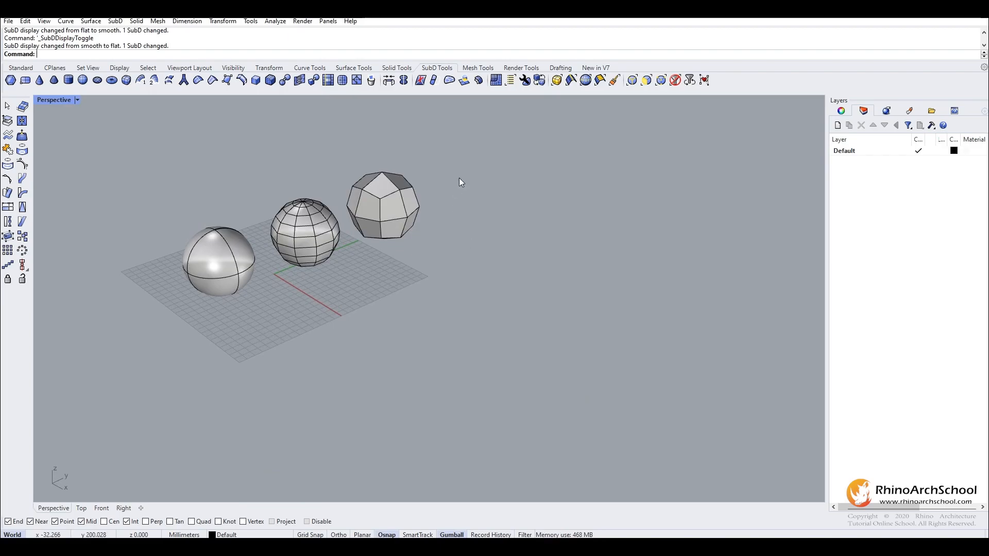
{"action": "key", "text": "Tab"}
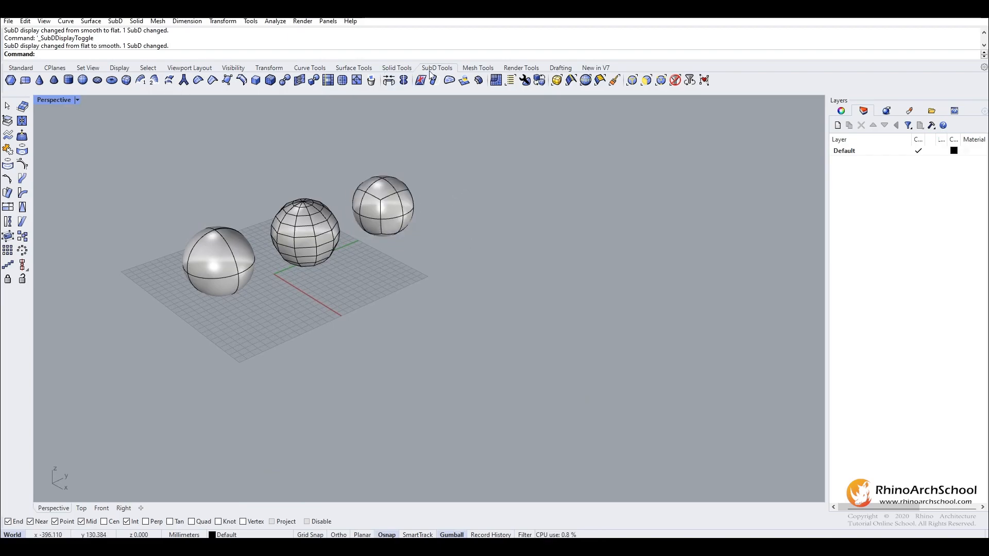
Create a rectangular SubD plane in front of the grid with XCount 2 and YCount 2.
{"action": "left_click", "coordinate": [26, 81]}
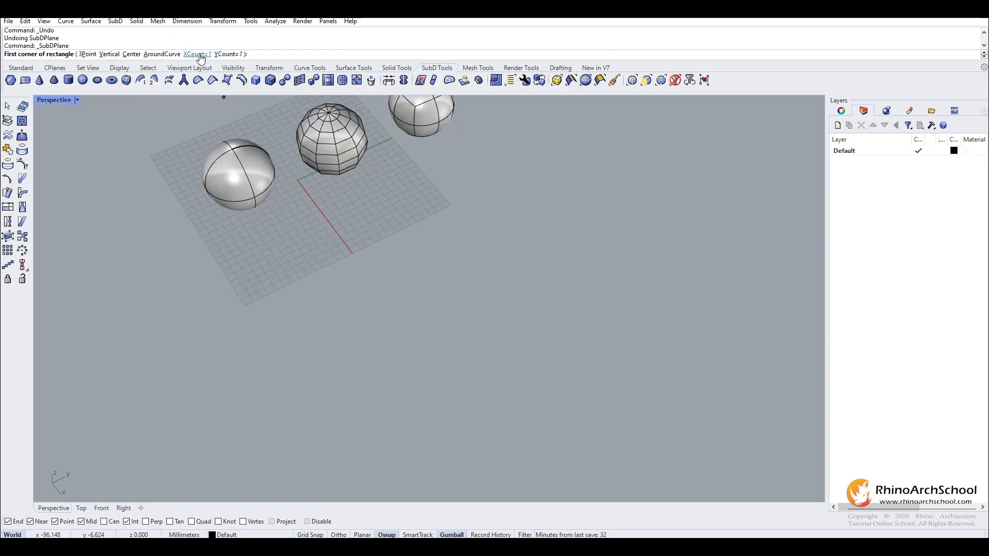
{"action": "left_click", "coordinate": [198, 54]}
{"action": "type", "text": "2"}
{"action": "key", "text": "Return"}
{"action": "type", "text": "2"}
{"action": "key", "text": "Return"}
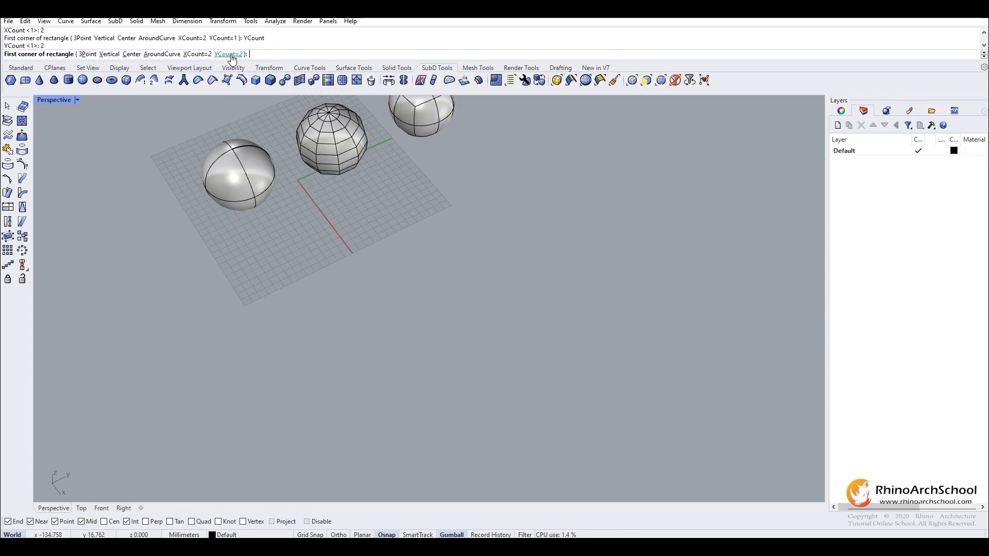
{"action": "left_click", "coordinate": [294, 384]}
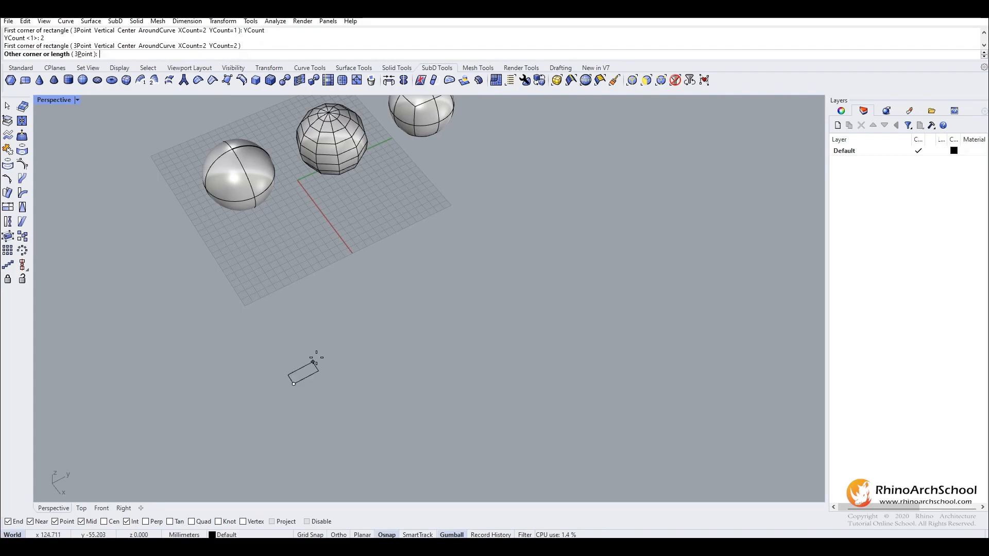
{"action": "left_click", "coordinate": [338, 316]}
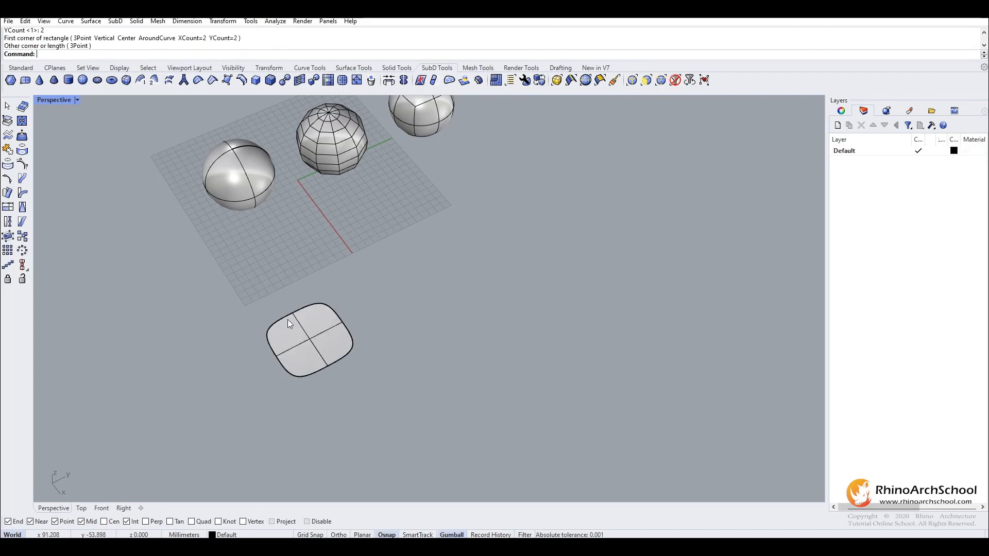
Inspect the new SubD plane in smooth display and switch the SubD display to flat.
{"action": "scroll", "coordinate": [285, 346], "scroll_direction": "up", "scroll_amount": 5}
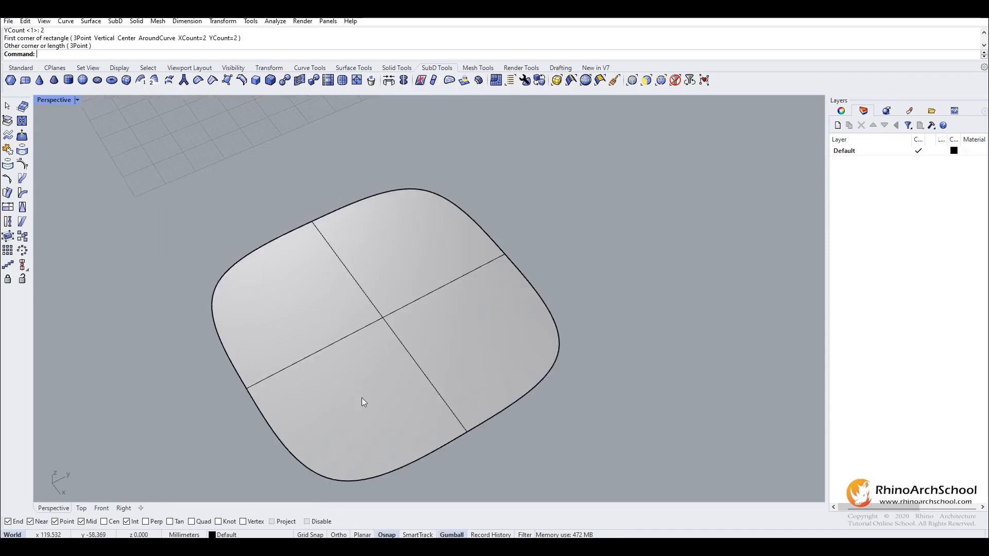
{"action": "left_click", "coordinate": [288, 291]}
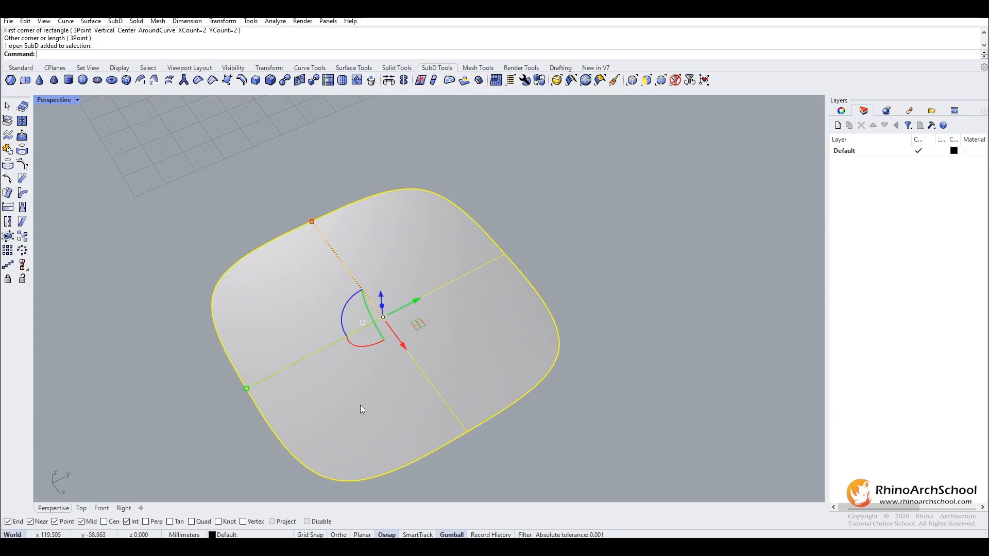
{"action": "key", "text": "Tab"}
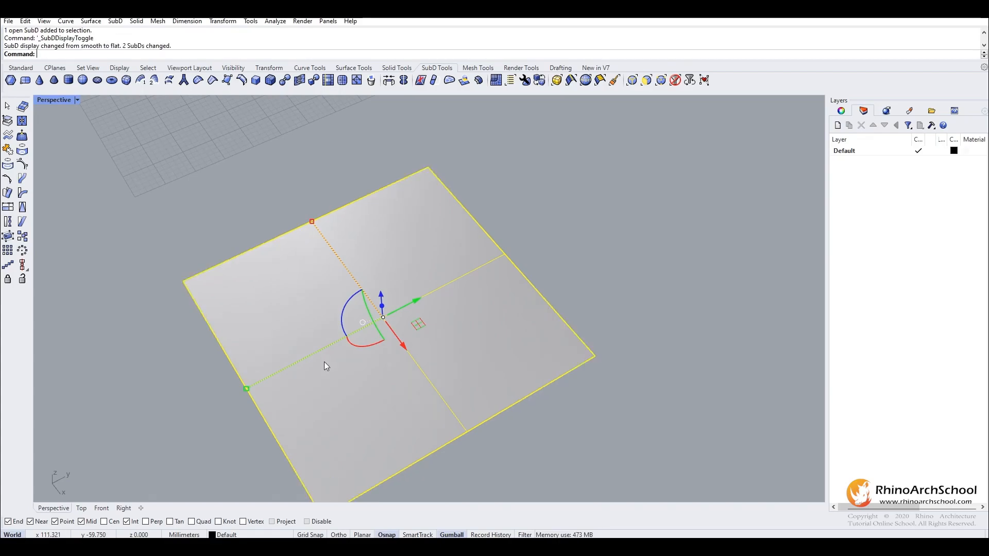
{"action": "scroll", "coordinate": [394, 319], "scroll_direction": "down", "scroll_amount": 3}
{"action": "left_click", "coordinate": [568, 251]}
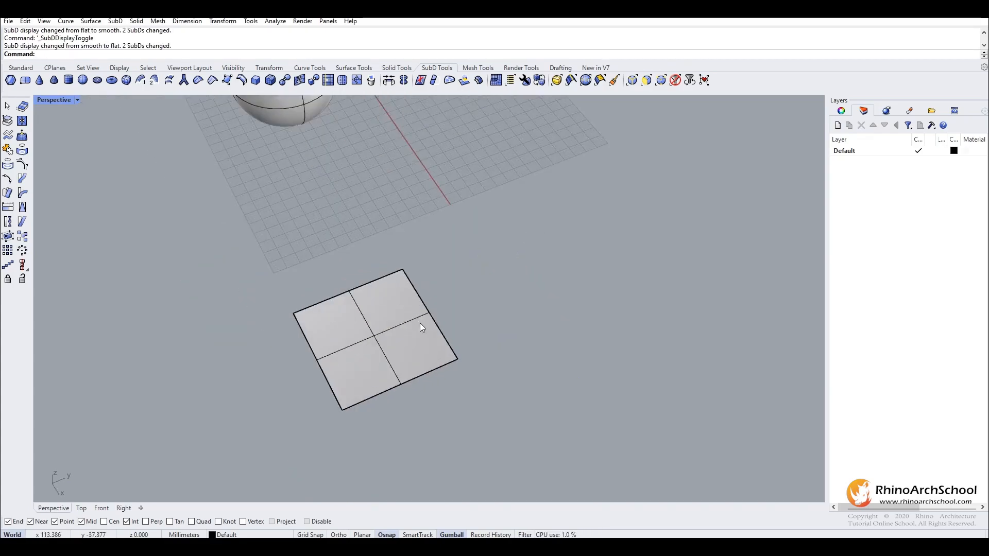
{"action": "right_click_drag", "start_coordinate": [420, 323], "coordinate": [336, 346], "text": "shift"}
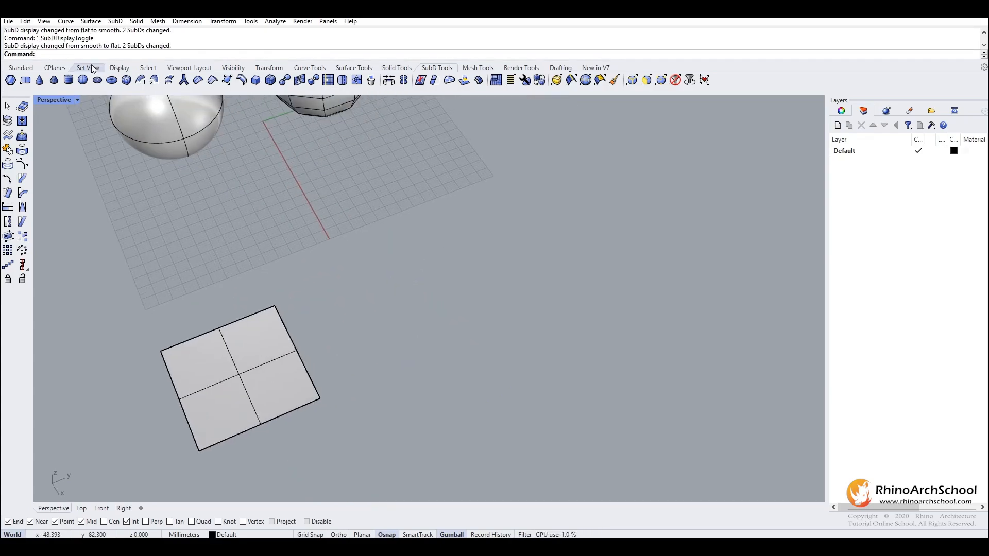
Create a SubD box beside the plane with XCount, YCount and ZCount of 2.
{"action": "left_click", "coordinate": [125, 79]}
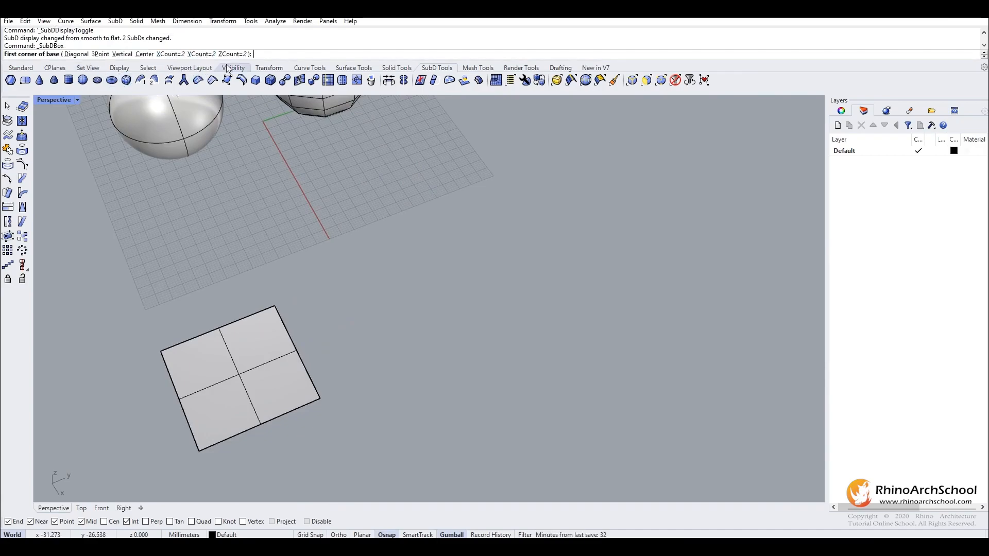
{"action": "right_click_drag", "start_coordinate": [312, 262], "coordinate": [223, 236], "text": "shift"}
{"action": "scroll", "coordinate": [332, 301], "scroll_direction": "down", "scroll_amount": 2}
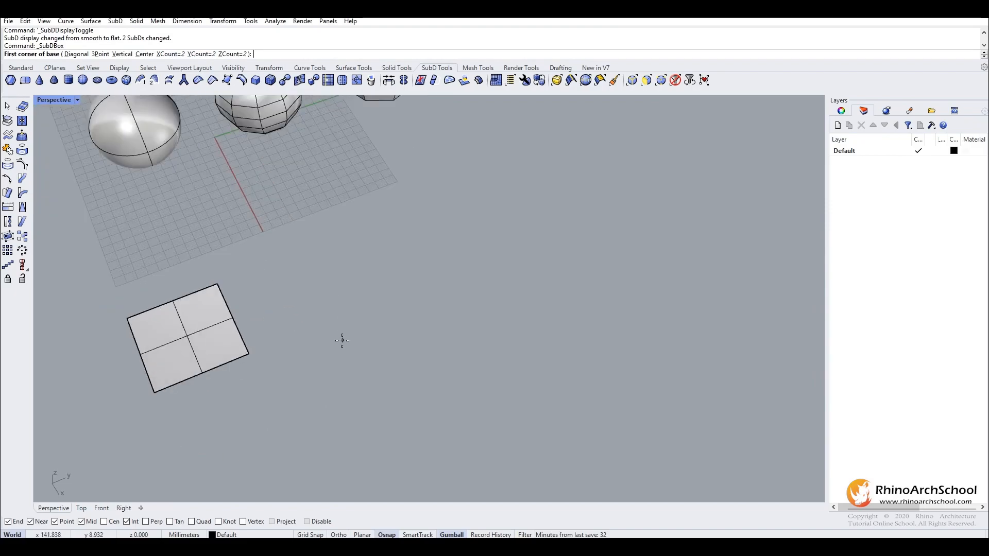
{"action": "left_click", "coordinate": [342, 340]}
{"action": "left_click", "coordinate": [440, 298]}
{"action": "left_click", "coordinate": [412, 198]}
Compare the SubD box in flat and smooth display, leaving the SubD objects displayed smooth.
{"action": "right_click_drag", "start_coordinate": [412, 196], "coordinate": [492, 282]}
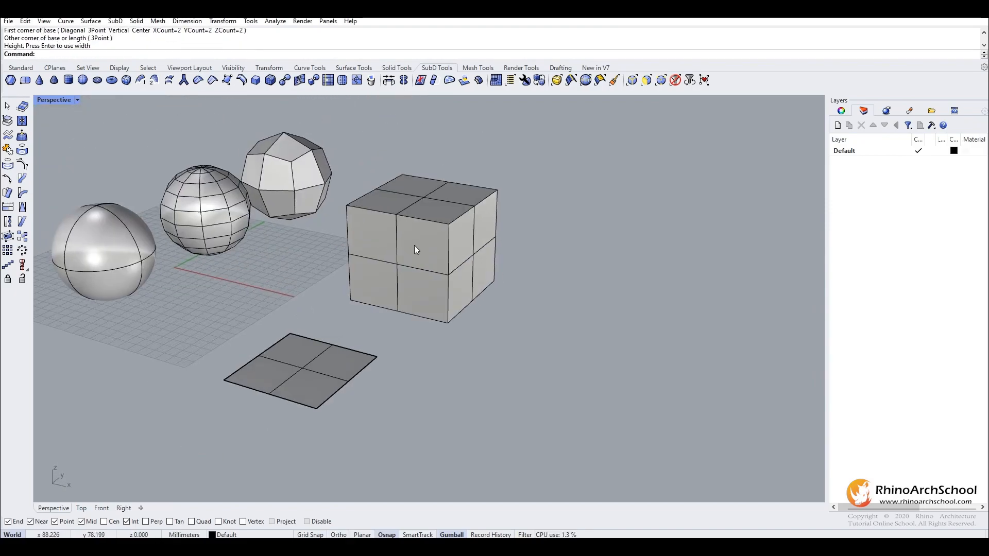
{"action": "scroll", "coordinate": [422, 257], "scroll_direction": "up", "scroll_amount": 4}
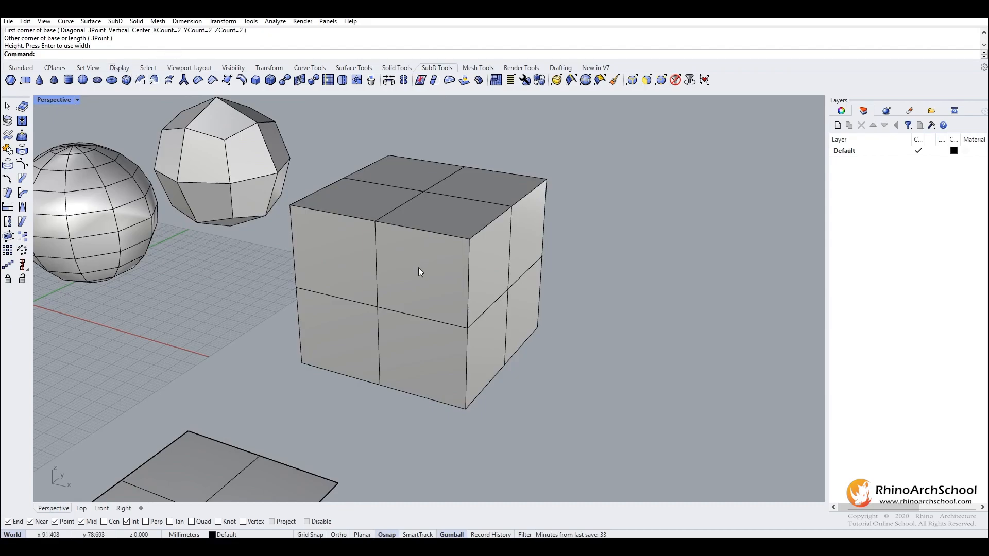
{"action": "key", "text": "Tab"}
{"action": "right_click_drag", "start_coordinate": [450, 275], "coordinate": [536, 267]}
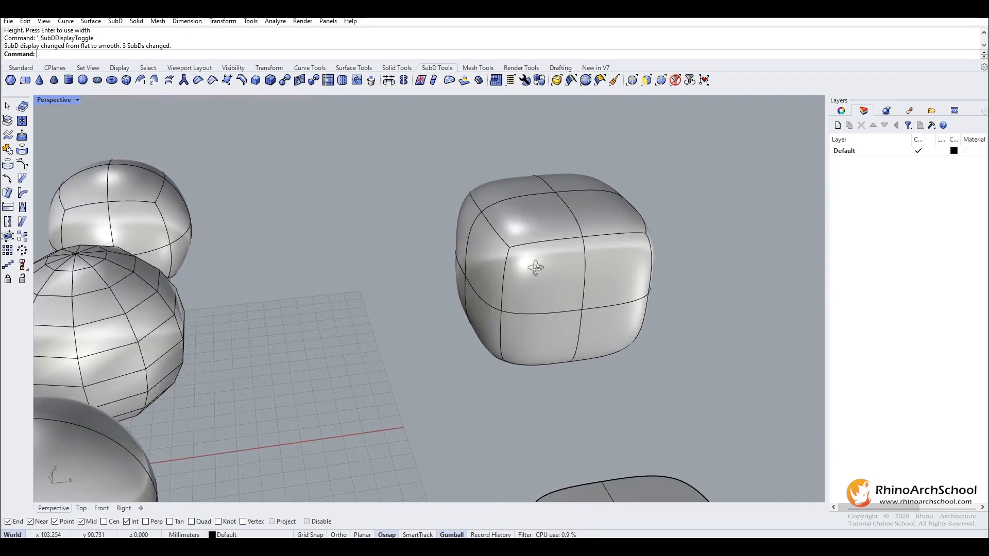
{"action": "right_click_drag", "start_coordinate": [647, 275], "coordinate": [406, 289]}
{"action": "key", "text": "Tab"}
{"action": "key", "text": "Tab"}
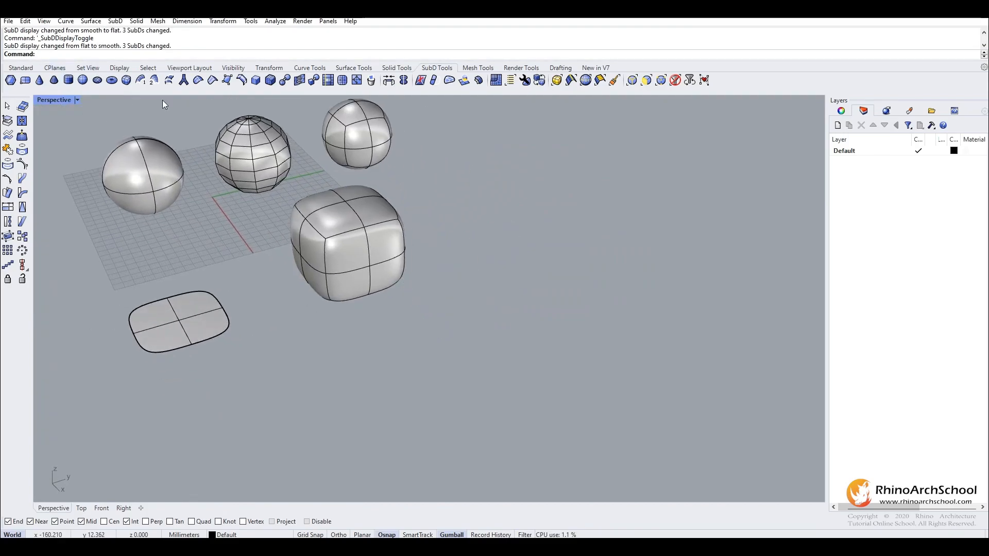
{"action": "right_click_drag", "start_coordinate": [336, 260], "coordinate": [344, 255]}
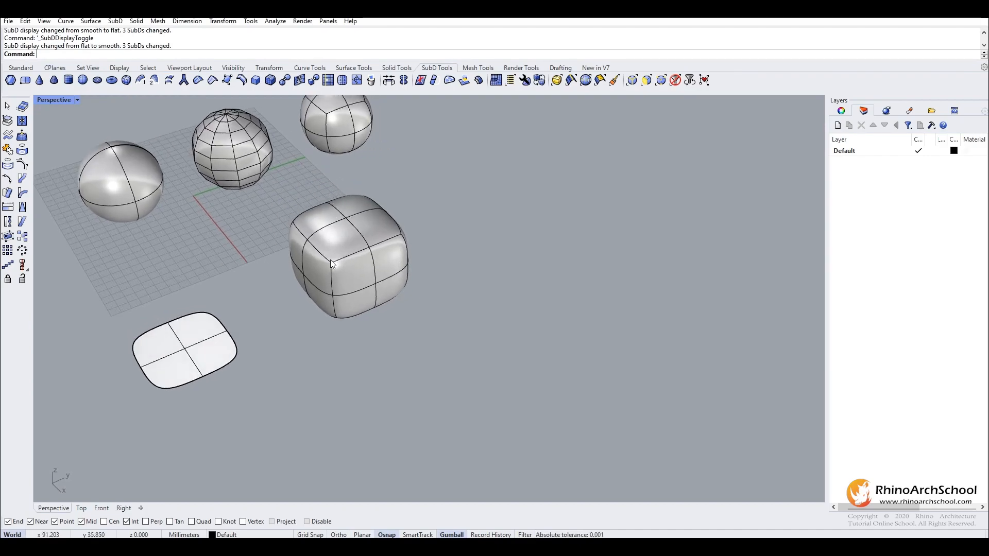
{"action": "scroll", "coordinate": [330, 259], "scroll_direction": "up", "scroll_amount": 3}
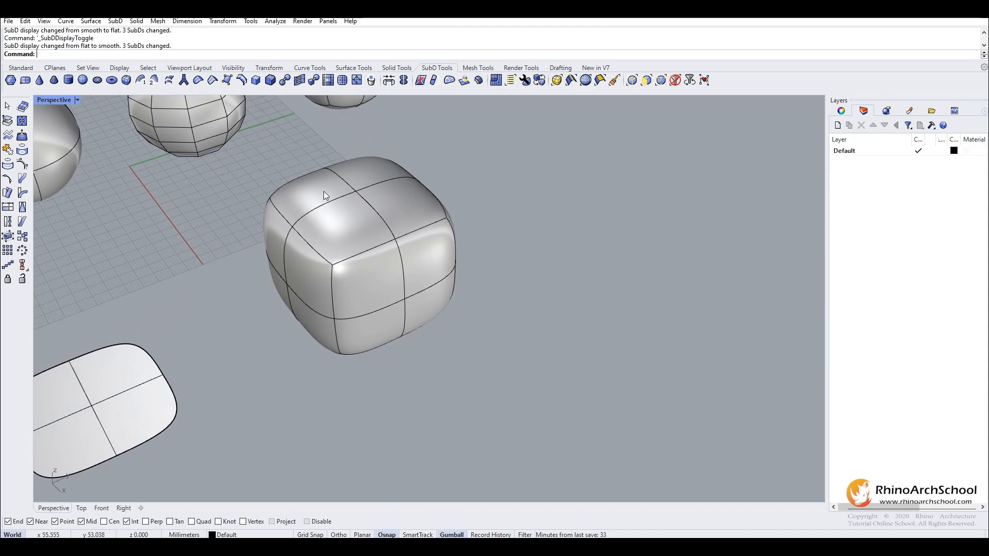
{"action": "scroll", "coordinate": [474, 280], "scroll_direction": "down", "scroll_amount": 3}
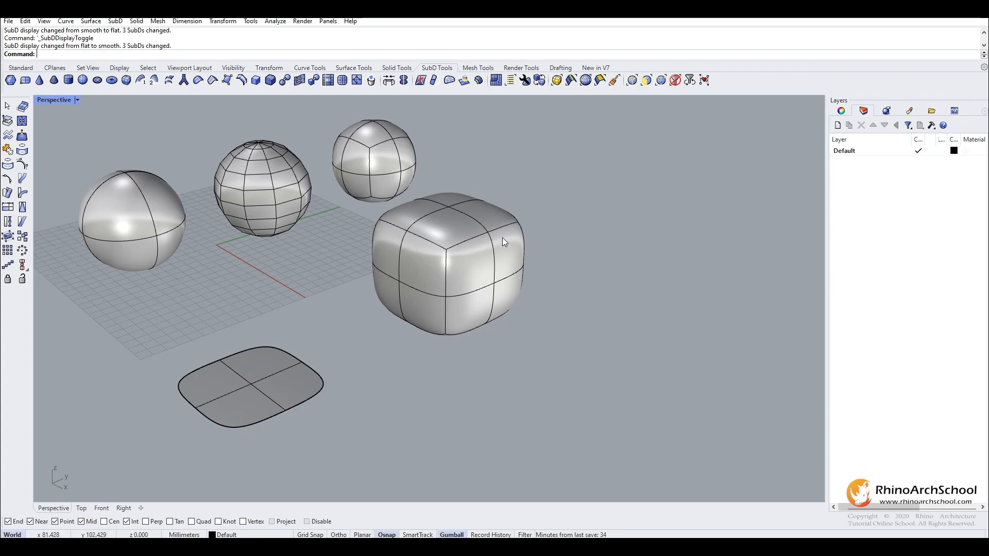
{"action": "right_click_drag", "start_coordinate": [483, 263], "coordinate": [341, 206], "text": "shift"}
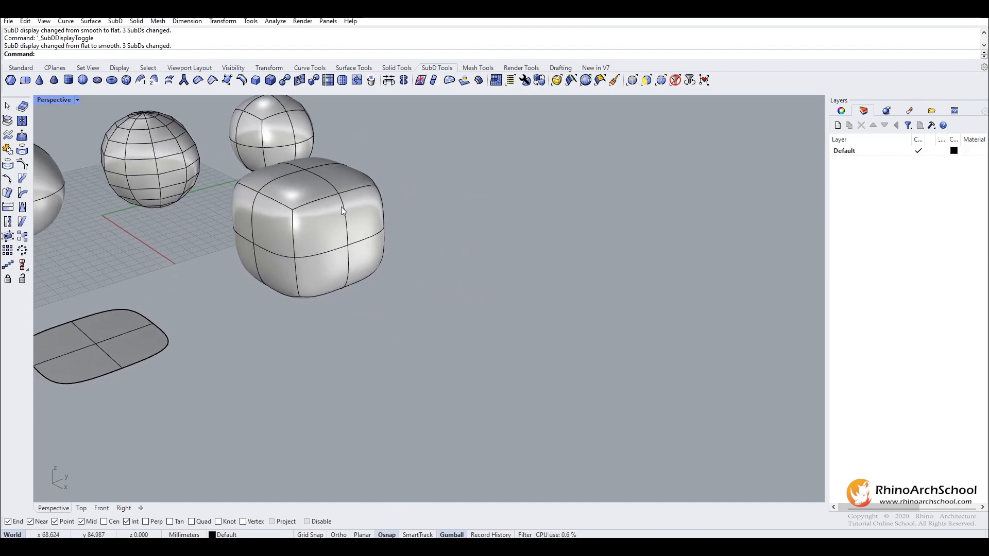
{"action": "left_click", "coordinate": [271, 80]}
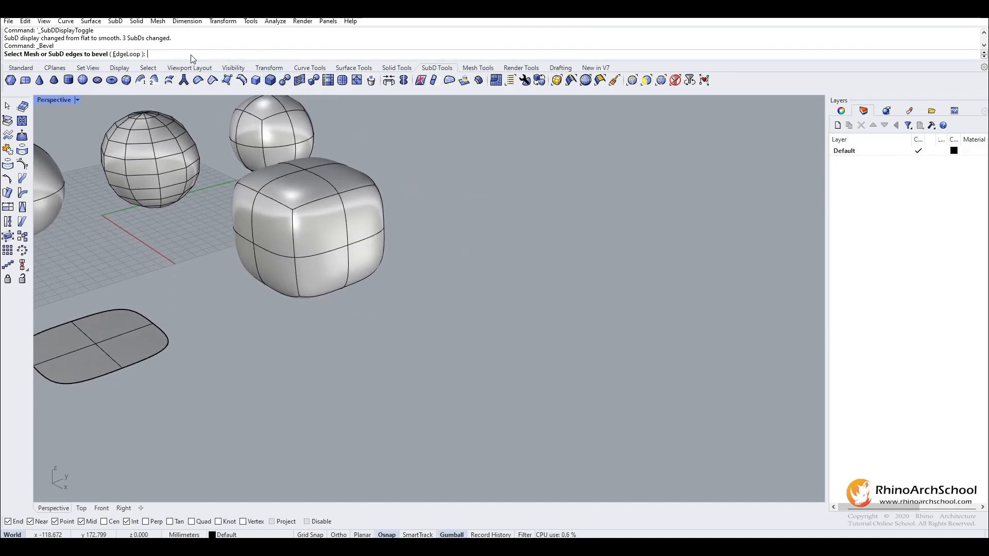
{"action": "key", "text": "Escape"}
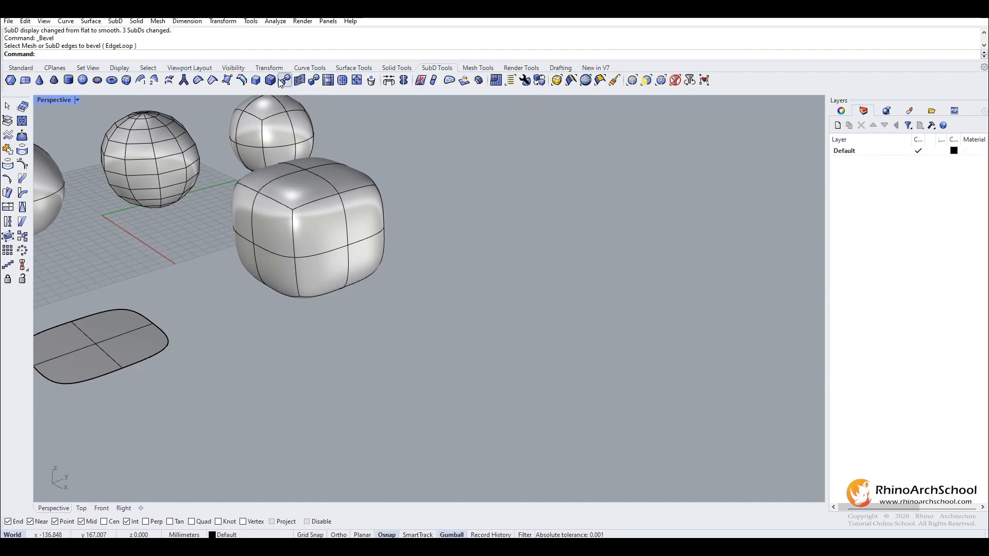
Create a second SubD box beside the first with XCount, YCount and ZCount of 10.
{"action": "left_click", "coordinate": [129, 83]}
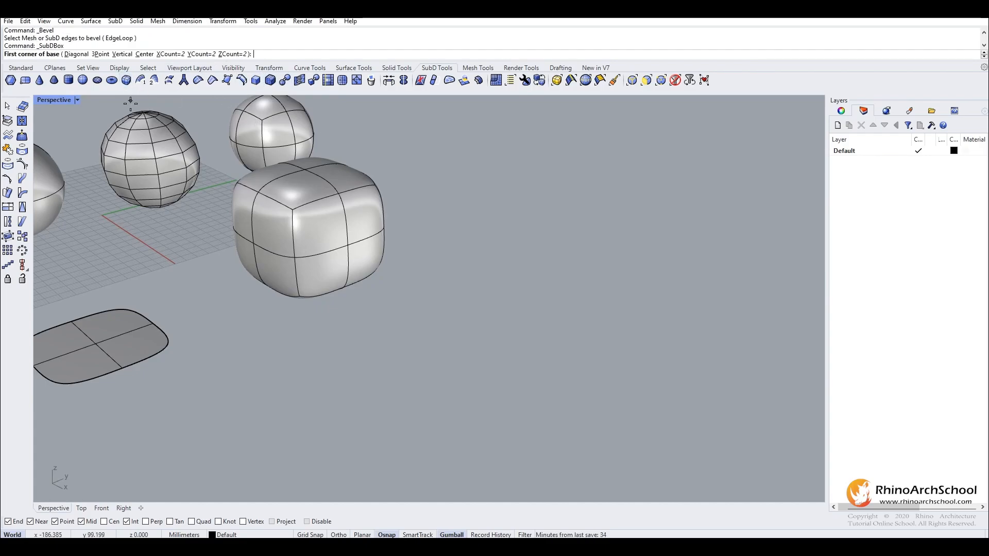
{"action": "left_click", "coordinate": [170, 54]}
{"action": "type", "text": "10"}
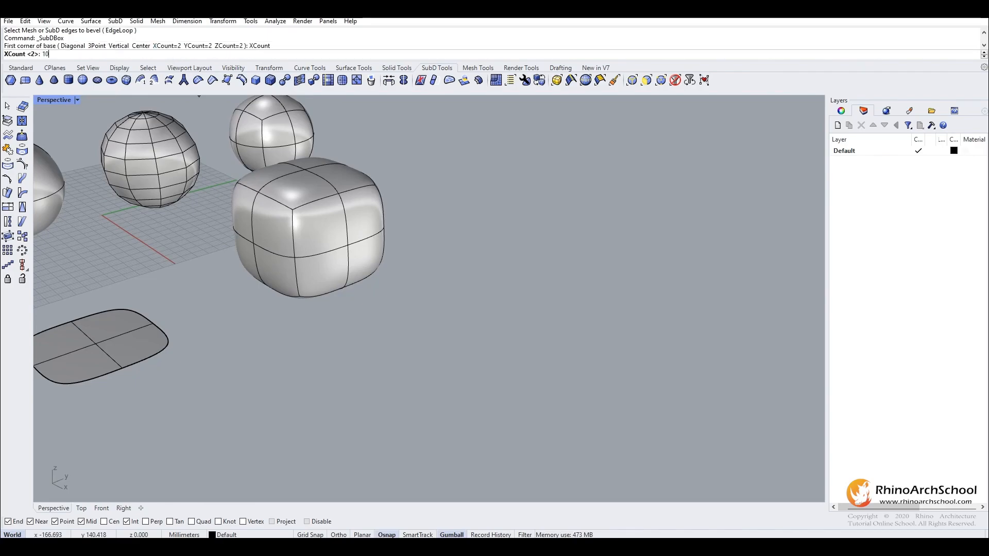
{"action": "key", "text": "Return"}
{"action": "left_click", "coordinate": [221, 54]}
{"action": "type", "text": "10"}
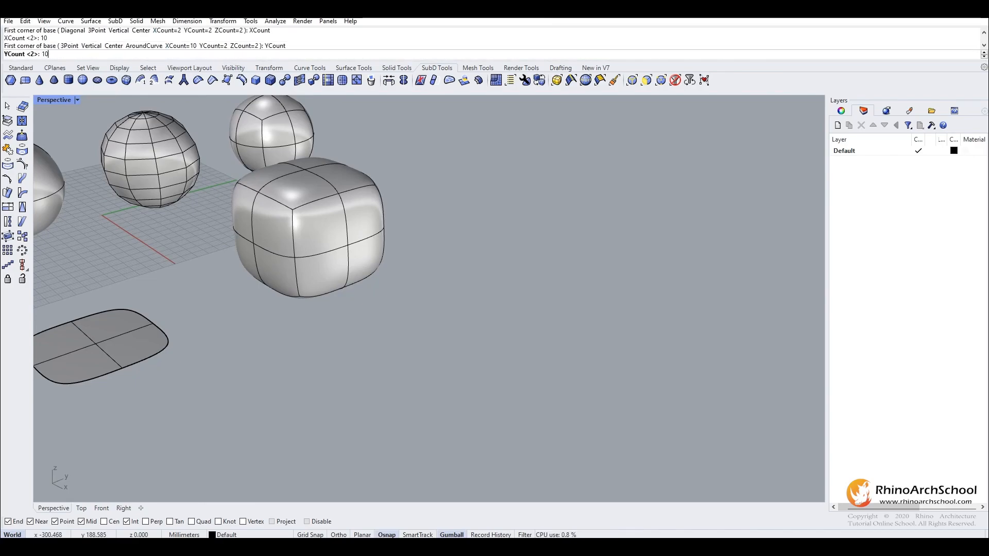
{"action": "key", "text": "Return"}
{"action": "left_click", "coordinate": [253, 55]}
{"action": "type", "text": "10"}
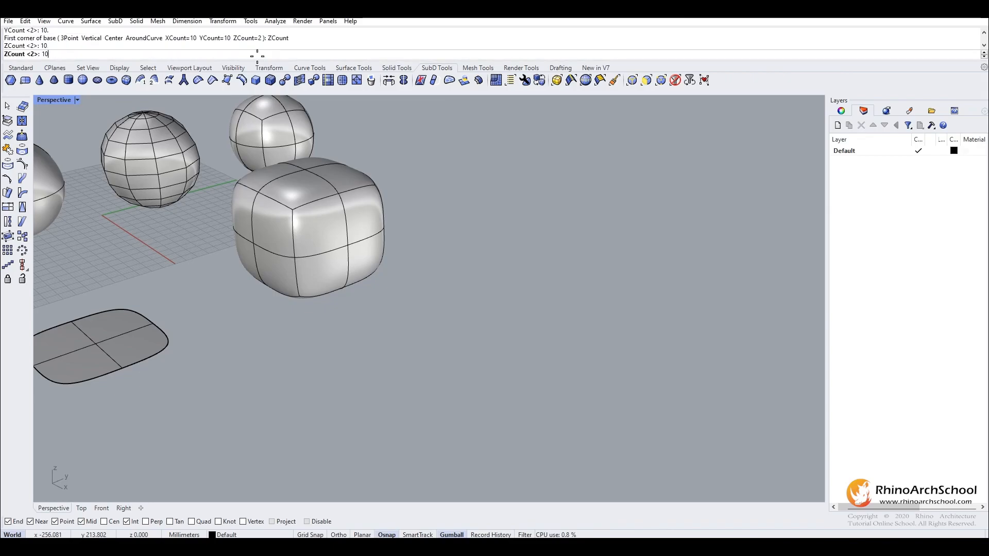
{"action": "key", "text": "Return"}
{"action": "left_click", "coordinate": [397, 361]}
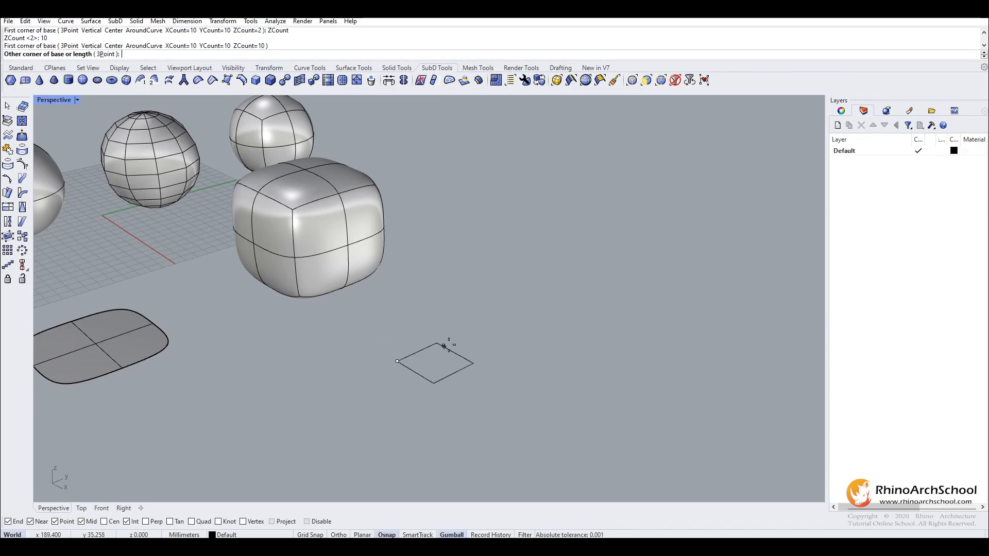
{"action": "left_click", "coordinate": [544, 331]}
{"action": "left_click", "coordinate": [550, 221]}
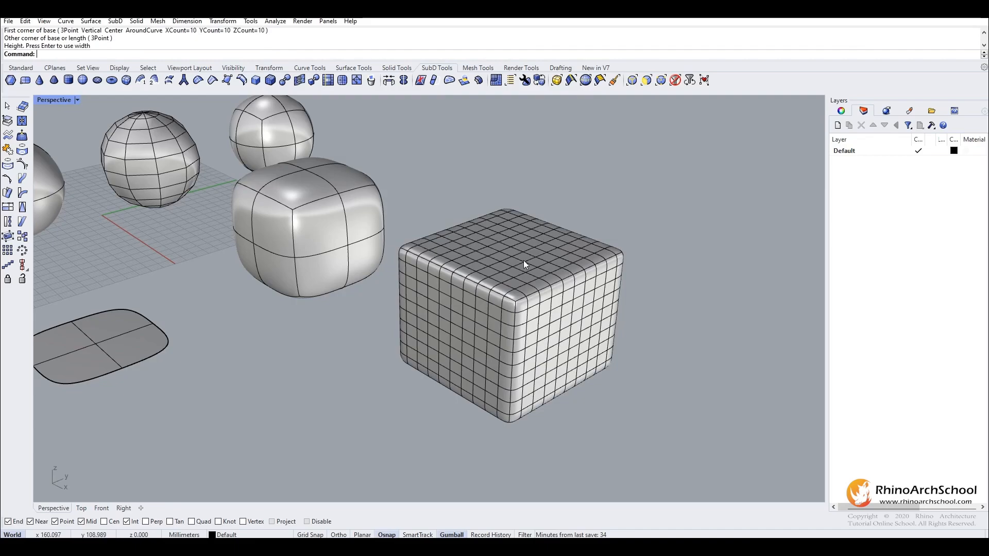
Compare the coarse and dense SubD boxes in flat and smooth display, leaving them displayed smooth.
{"action": "right_click_drag", "start_coordinate": [489, 305], "coordinate": [234, 237]}
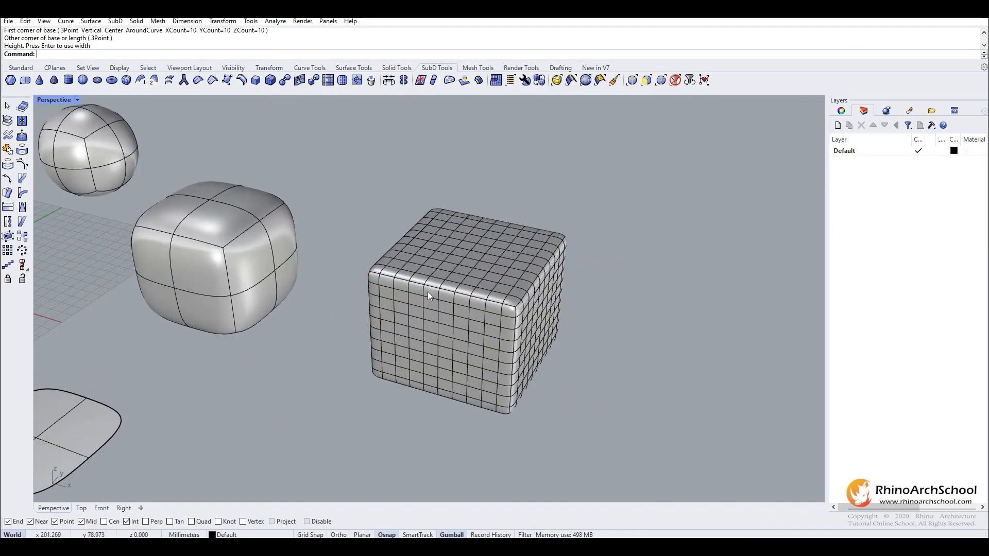
{"action": "left_click", "coordinate": [234, 241]}
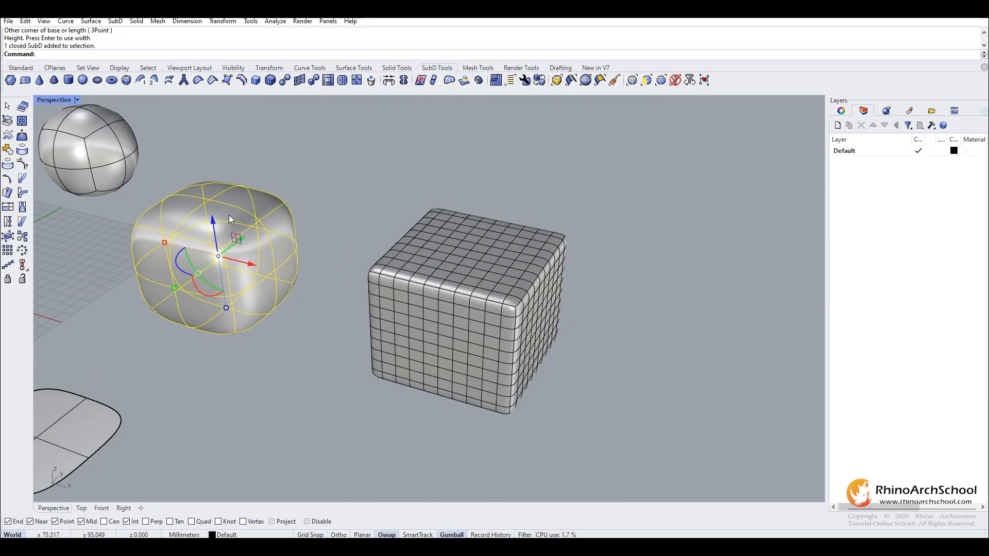
{"action": "left_click", "coordinate": [454, 272]}
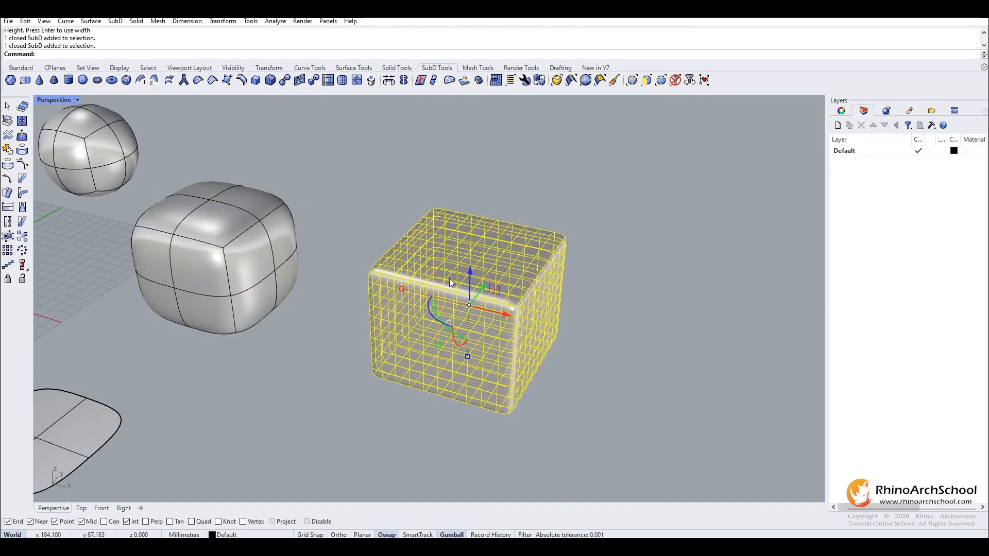
{"action": "left_click", "coordinate": [478, 200]}
{"action": "key", "text": "Tab"}
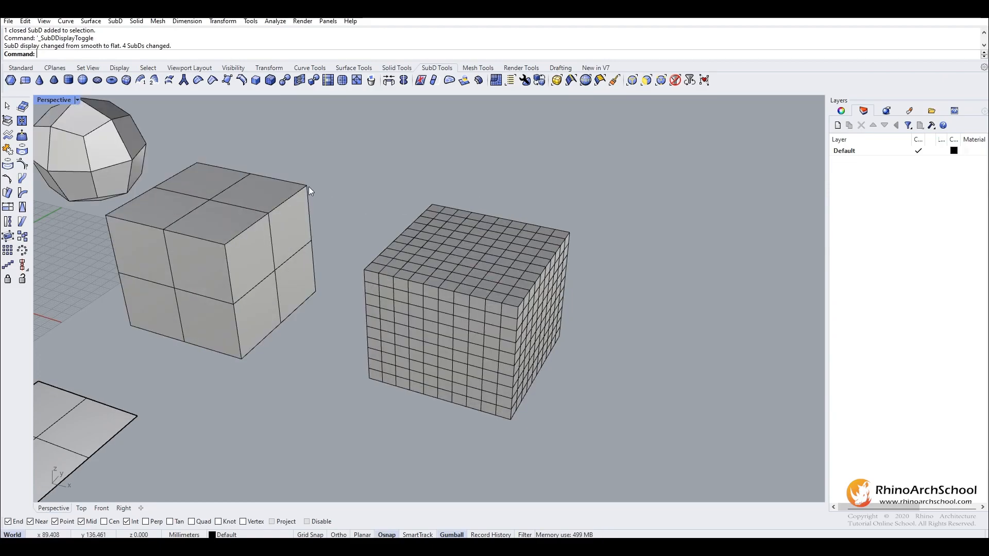
{"action": "key", "text": "Tab"}
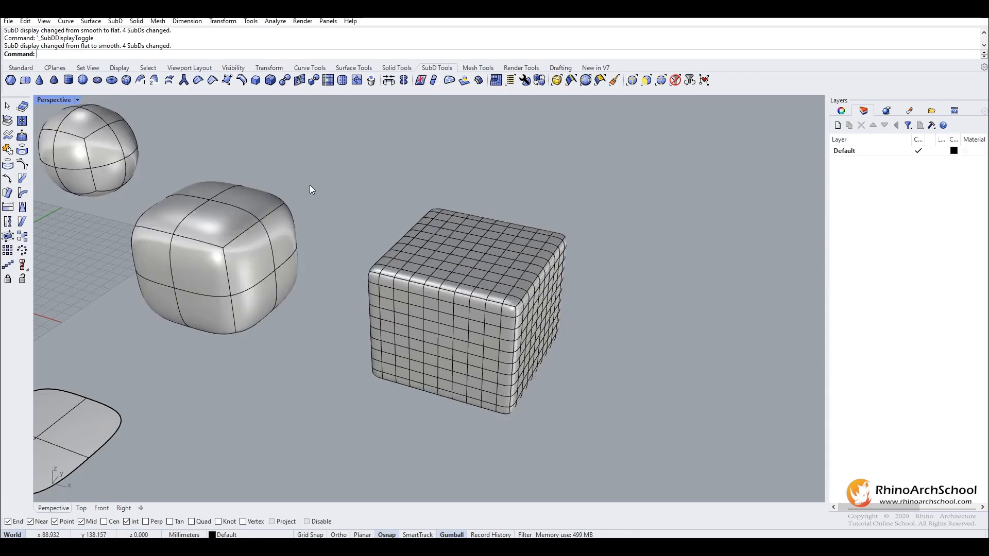
{"action": "key", "text": "Tab"}
{"action": "key", "text": "Tab"}
{"action": "key", "text": "Tab"}
{"action": "key", "text": "Tab"}
{"action": "key", "text": "Tab"}
Move the dense SubD box behind the plane and the coarse box out to its far side.
{"action": "right_click_drag", "start_coordinate": [205, 253], "coordinate": [282, 245], "text": "shift"}
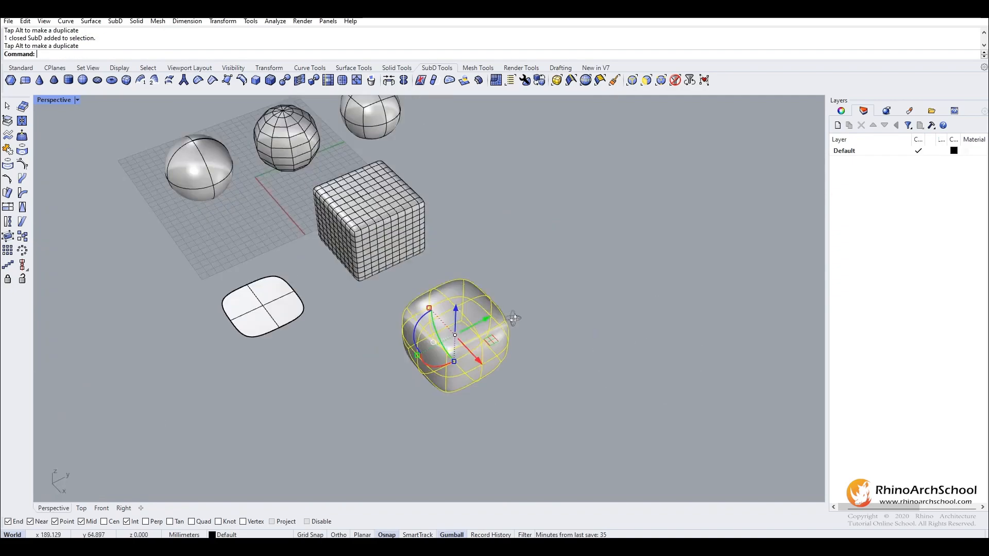
{"action": "left_click", "coordinate": [593, 292]}
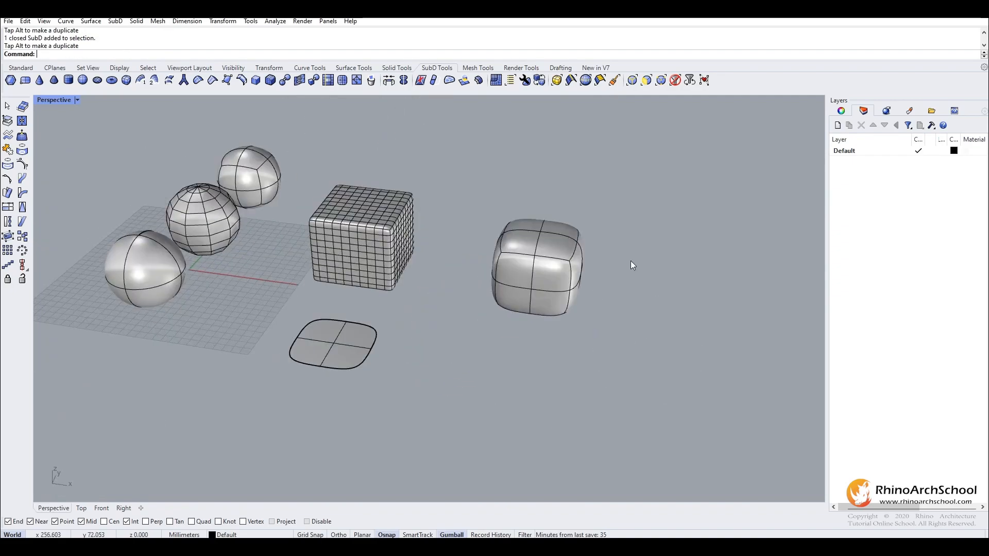
{"action": "scroll", "coordinate": [530, 283], "scroll_direction": "up", "scroll_amount": 6}
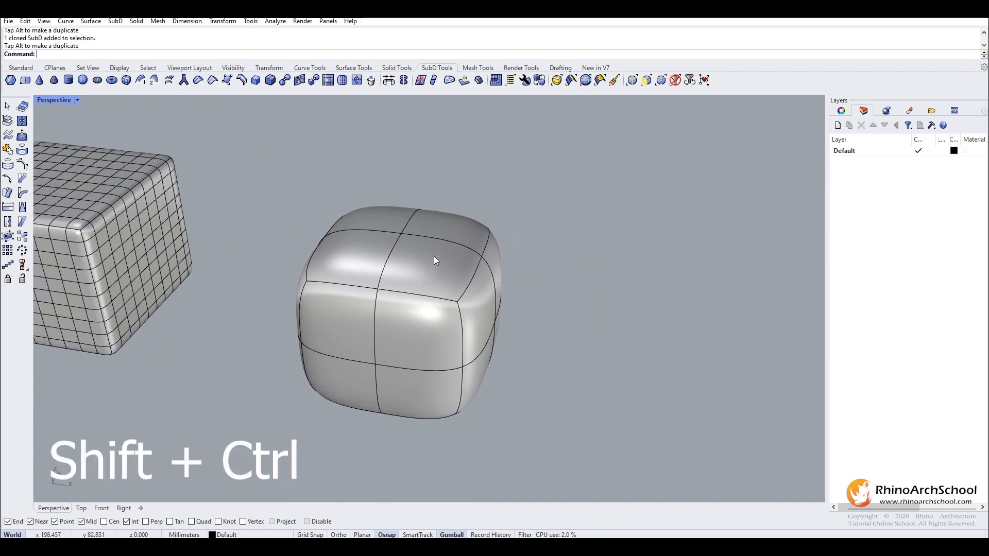
Select one front top face of the coarse box and pull it upward and outward along X with the gumball.
{"action": "left_click", "coordinate": [433, 266], "text": "ctrl+shift"}
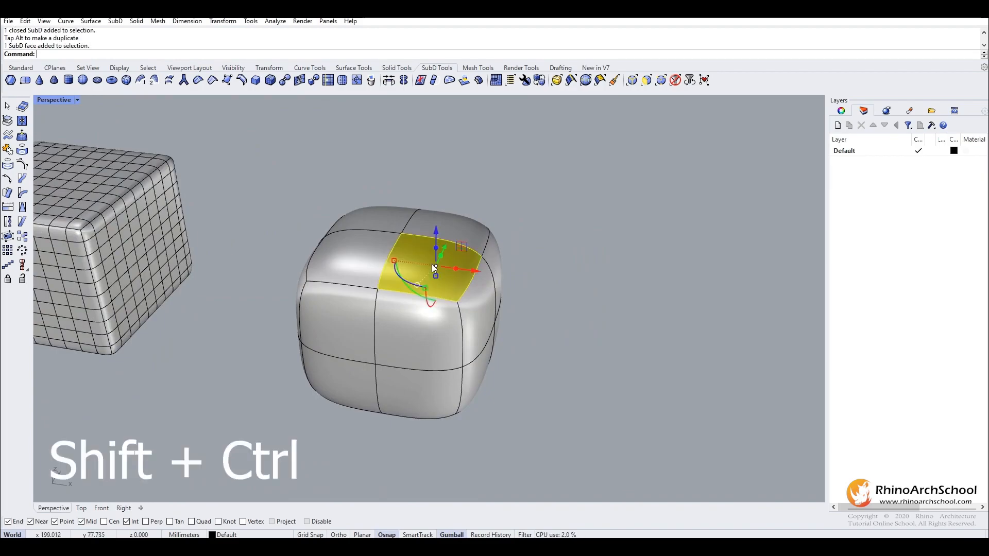
{"action": "left_click", "coordinate": [348, 317], "text": "ctrl+shift"}
{"action": "left_click", "coordinate": [425, 394], "text": "ctrl+shift"}
{"action": "left_click", "coordinate": [422, 401], "text": "ctrl+shift"}
{"action": "left_click", "coordinate": [359, 342], "text": "ctrl+shift"}
{"action": "left_click_drag", "start_coordinate": [434, 230], "coordinate": [443, 194]}
{"action": "left_click", "coordinate": [452, 534]}
{"action": "left_click", "coordinate": [452, 535]}
{"action": "left_click_drag", "start_coordinate": [434, 192], "coordinate": [435, 117]}
{"action": "left_click_drag", "start_coordinate": [473, 164], "coordinate": [572, 165]}
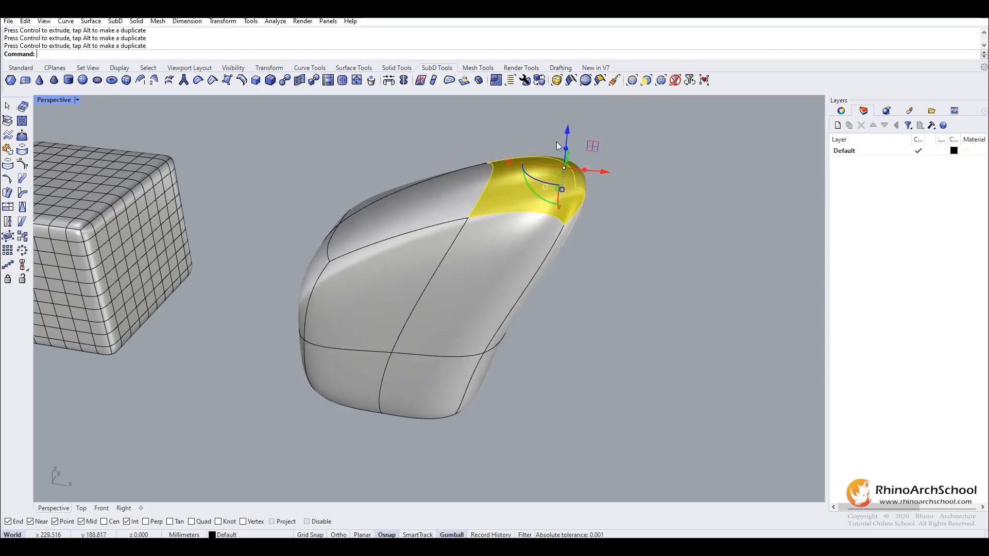
Reposition the selected corner face vertically, checking the form in flat display before returning to smooth display.
{"action": "left_click_drag", "start_coordinate": [570, 128], "coordinate": [574, 227]}
{"action": "key", "text": "Tab"}
{"action": "right_click_drag", "start_coordinate": [573, 228], "coordinate": [413, 317]}
{"action": "left_click_drag", "start_coordinate": [409, 275], "coordinate": [415, 218]}
{"action": "right_click_drag", "start_coordinate": [415, 218], "coordinate": [304, 215]}
{"action": "key", "text": "Tab"}
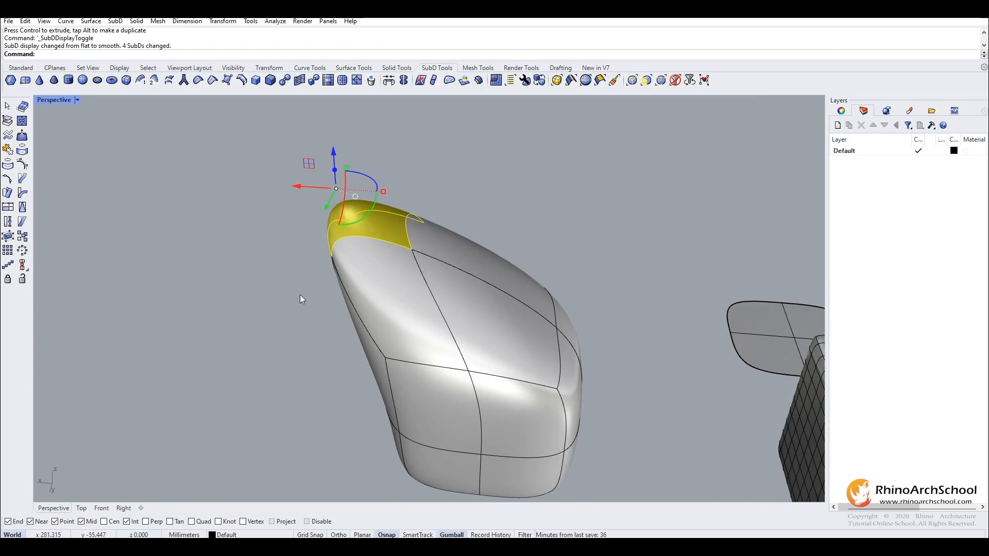
Lower the pulled corner face closer to the rest of the box's top and deselect everything.
{"action": "right_click_drag", "start_coordinate": [289, 252], "coordinate": [316, 199]}
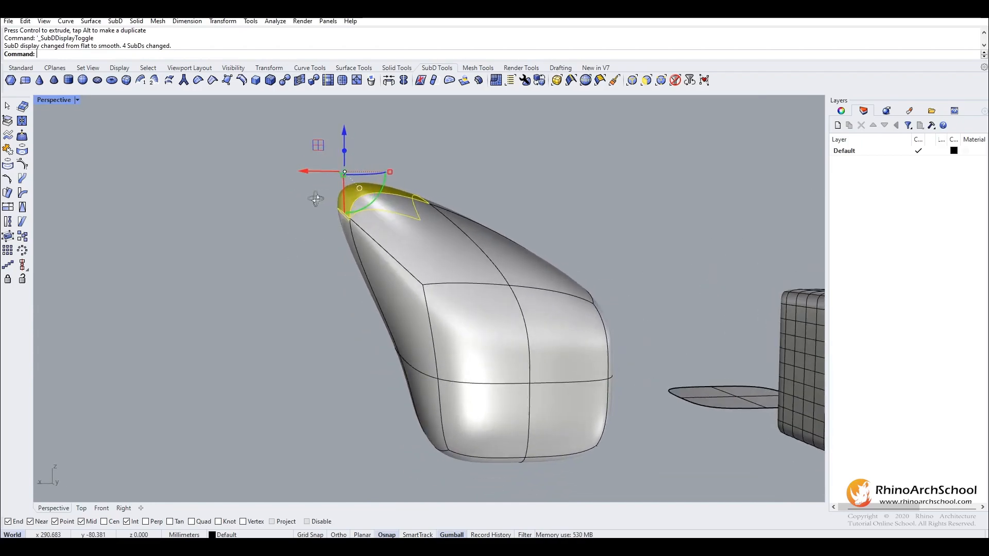
{"action": "scroll", "coordinate": [316, 199], "scroll_direction": "down", "scroll_amount": 3}
{"action": "left_click_drag", "start_coordinate": [378, 205], "coordinate": [373, 223]}
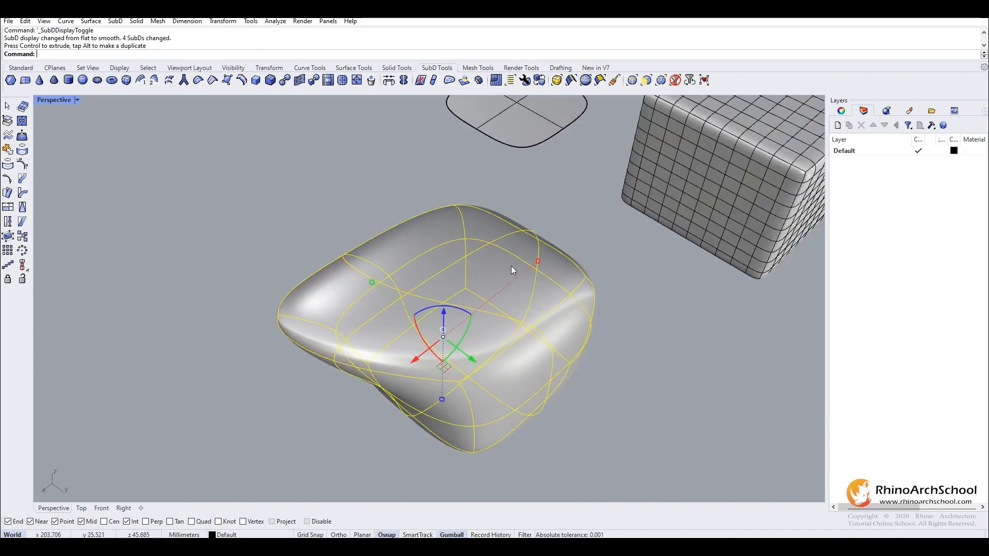
{"action": "left_click", "coordinate": [342, 212]}
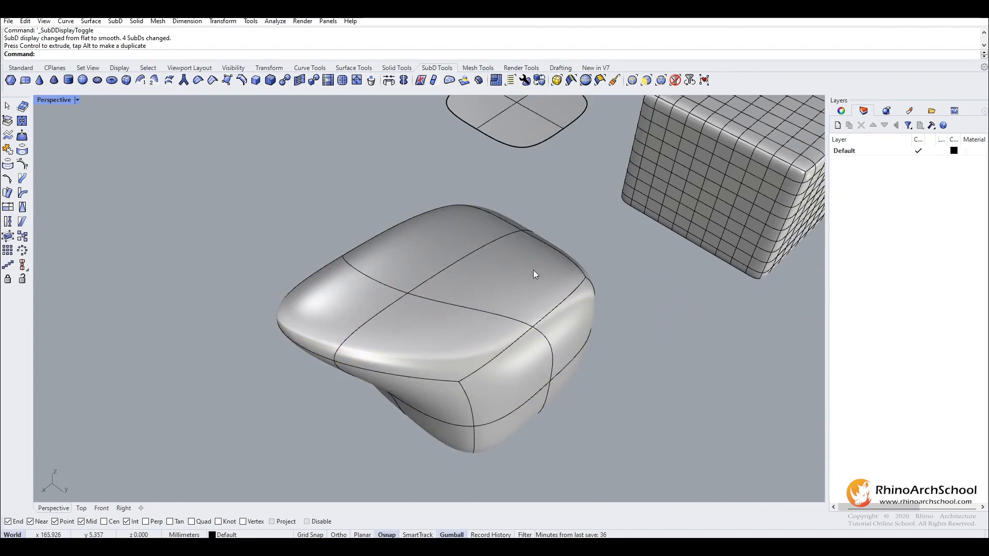
Select the top face adjacent to the pulled corner face and align the gumball to the object.
{"action": "left_click", "coordinate": [516, 273], "text": "ctrl+shift"}
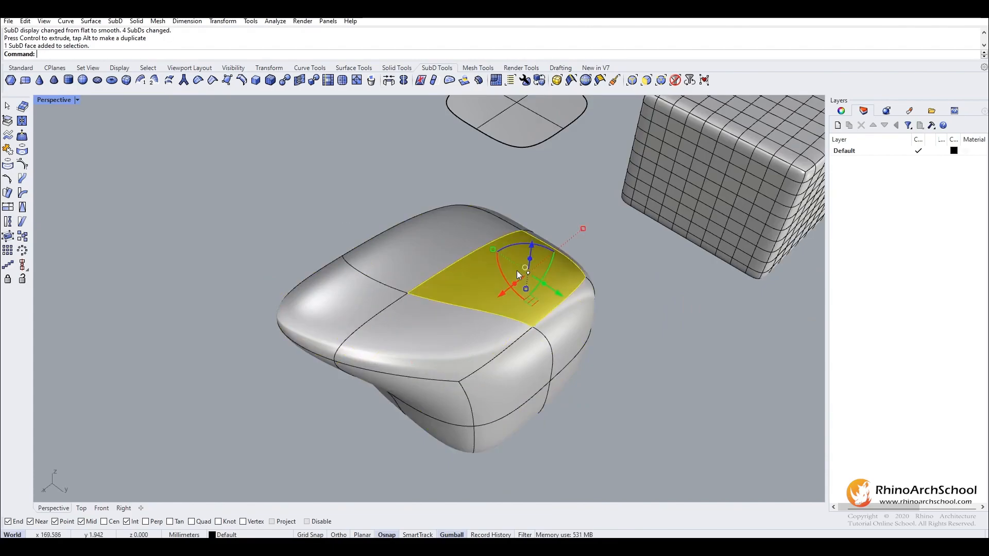
{"action": "right_click", "coordinate": [456, 535]}
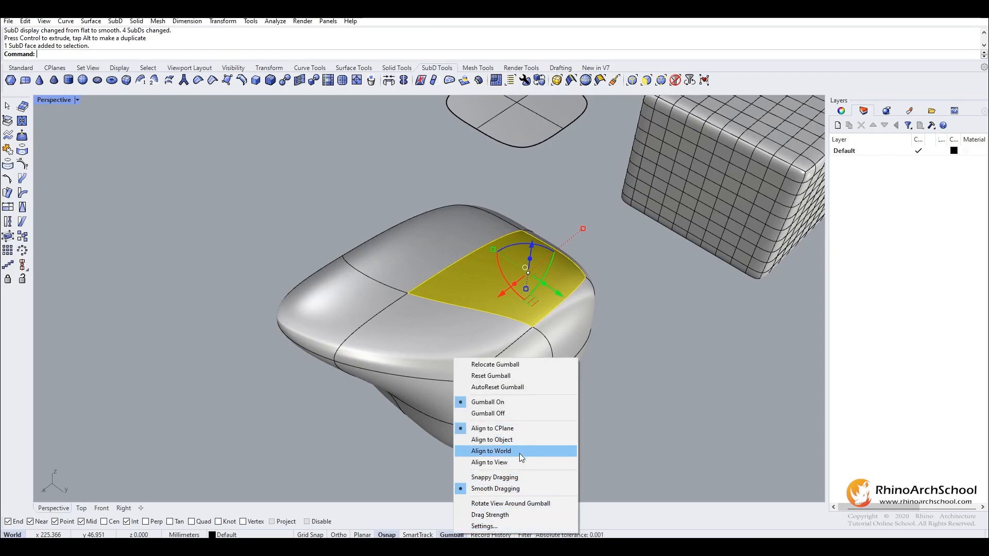
{"action": "left_click", "coordinate": [520, 441]}
Pull the selected top face outward along its own normal direction.
{"action": "right_click_drag", "start_coordinate": [502, 238], "coordinate": [434, 192]}
{"action": "scroll", "coordinate": [513, 286], "scroll_direction": "up", "scroll_amount": 4}
{"action": "right_click_drag", "start_coordinate": [517, 286], "coordinate": [526, 257]}
{"action": "left_click_drag", "start_coordinate": [537, 206], "coordinate": [604, 112]}
{"action": "scroll", "coordinate": [503, 168], "scroll_direction": "down", "scroll_amount": 5}
{"action": "right_click_drag", "start_coordinate": [480, 224], "coordinate": [420, 252]}
{"action": "scroll", "coordinate": [470, 251], "scroll_direction": "up", "scroll_amount": 3}
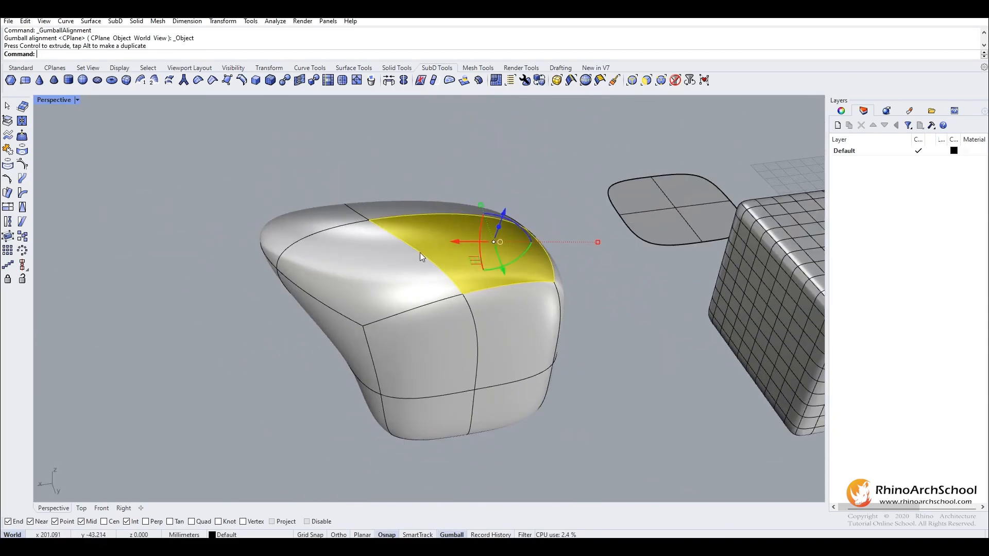
{"action": "left_click_drag", "start_coordinate": [501, 219], "coordinate": [536, 171]}
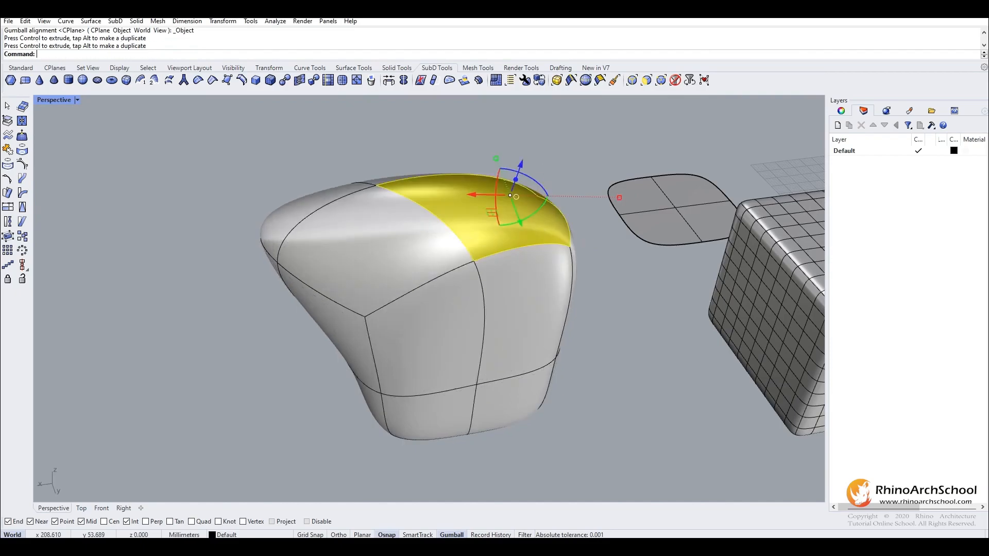
Realign the gumball to the CPlane and reposition the selected face with it.
{"action": "left_click", "coordinate": [452, 535]}
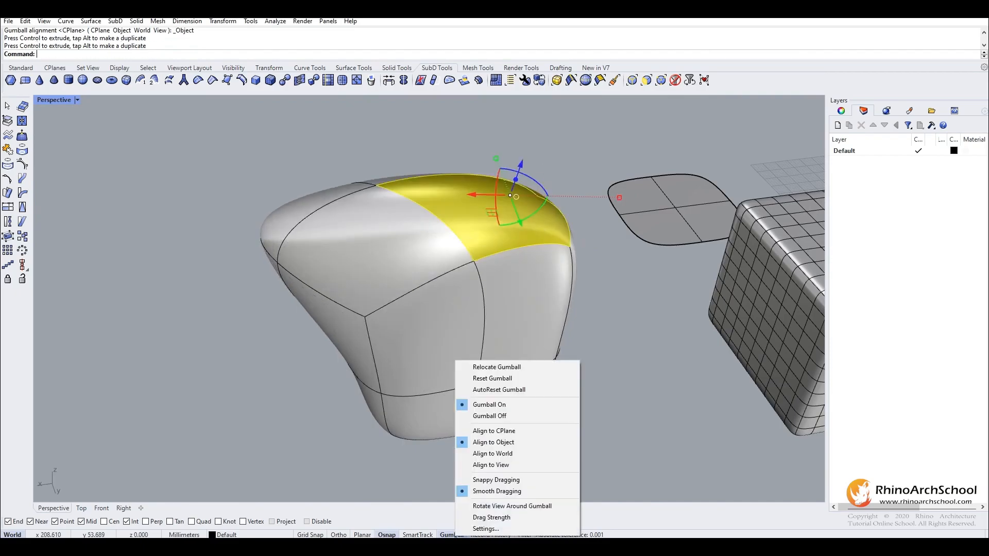
{"action": "left_click", "coordinate": [491, 431]}
{"action": "right_click_drag", "start_coordinate": [521, 309], "coordinate": [367, 297]}
{"action": "left_click_drag", "start_coordinate": [435, 183], "coordinate": [446, 327]}
{"action": "right_click_drag", "start_coordinate": [449, 295], "coordinate": [515, 184]}
Extrude a single face in the middle of the dense box's top upward into a tall spike.
{"action": "scroll", "coordinate": [496, 257], "scroll_direction": "down", "scroll_amount": 5}
{"action": "left_click", "coordinate": [362, 272]}
{"action": "scroll", "coordinate": [438, 283], "scroll_direction": "up", "scroll_amount": 5}
{"action": "left_click", "coordinate": [430, 307], "text": "ctrl+shift"}
{"action": "scroll", "coordinate": [516, 184], "scroll_direction": "up", "scroll_amount": 5}
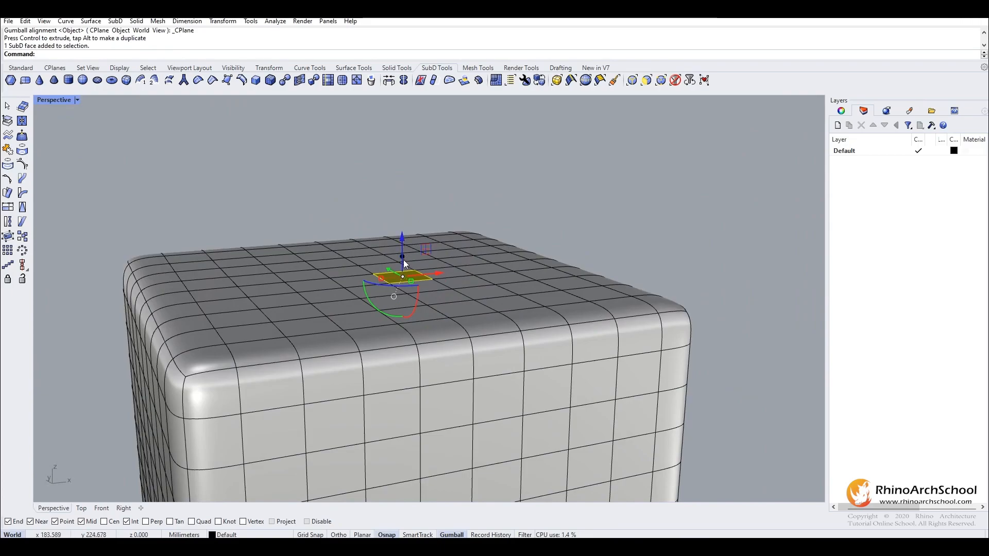
{"action": "left_click_drag", "start_coordinate": [403, 258], "coordinate": [413, 125]}
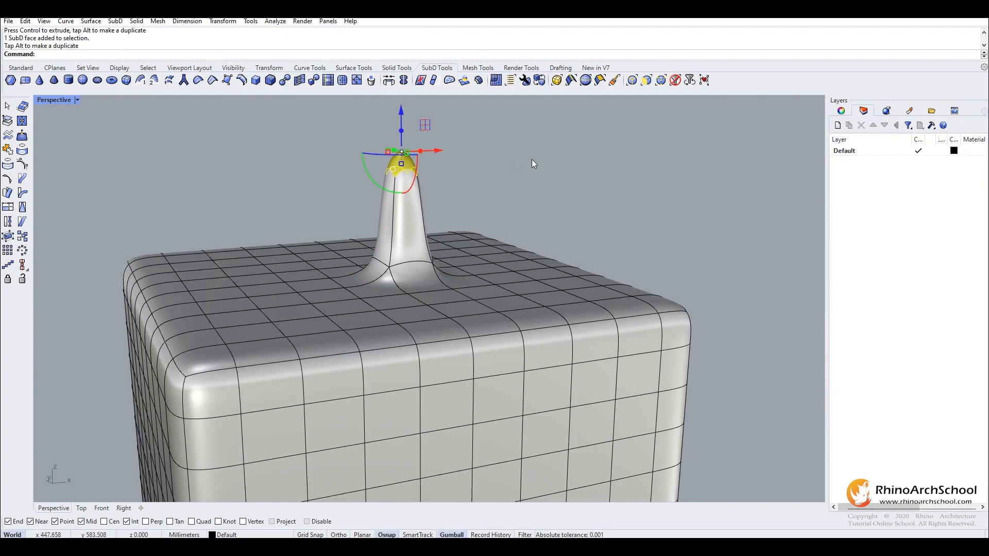
Raise a single face near the edge of the dense box's top, without extruding it, into a broad peak beside the spike.
{"action": "left_click", "coordinate": [547, 296]}
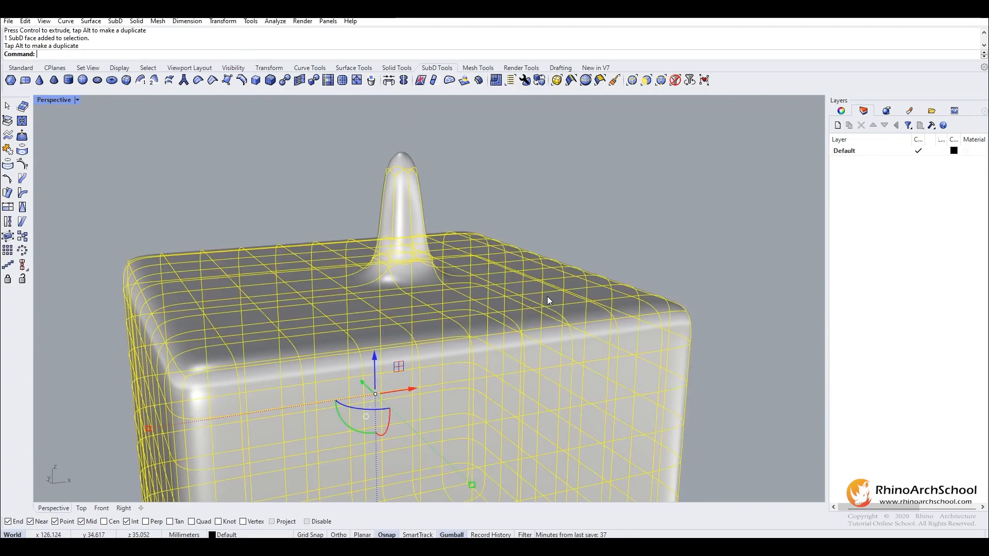
{"action": "key", "text": "Escape"}
{"action": "left_click", "coordinate": [515, 304], "text": "ctrl+shift"}
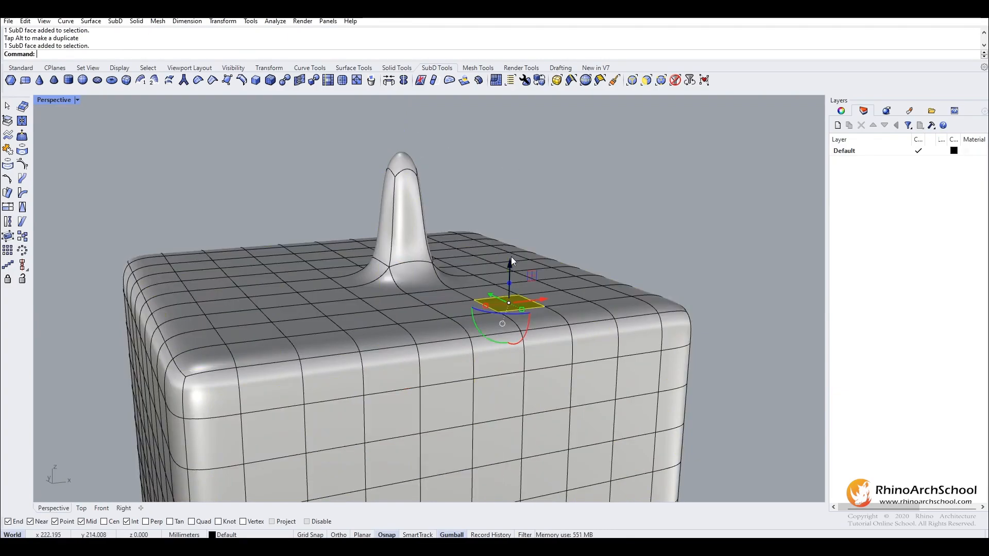
{"action": "left_click_drag", "start_coordinate": [508, 264], "coordinate": [524, 113]}
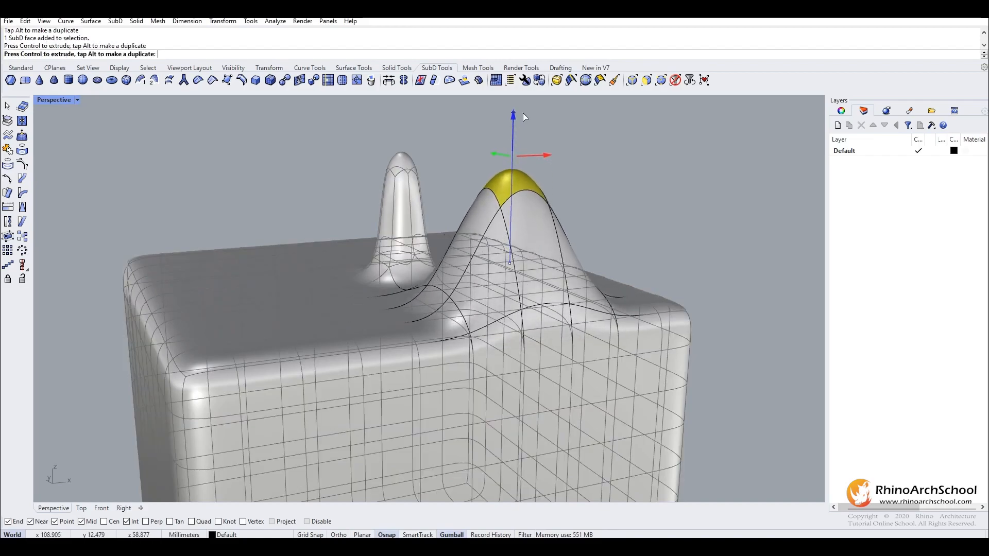
{"action": "key", "text": "Escape"}
Compare the extruded spike and the moved-face peak in flat and smooth SubD display.
{"action": "right_click_drag", "start_coordinate": [470, 200], "coordinate": [515, 217]}
{"action": "scroll", "coordinate": [606, 208], "scroll_direction": "up", "scroll_amount": 3}
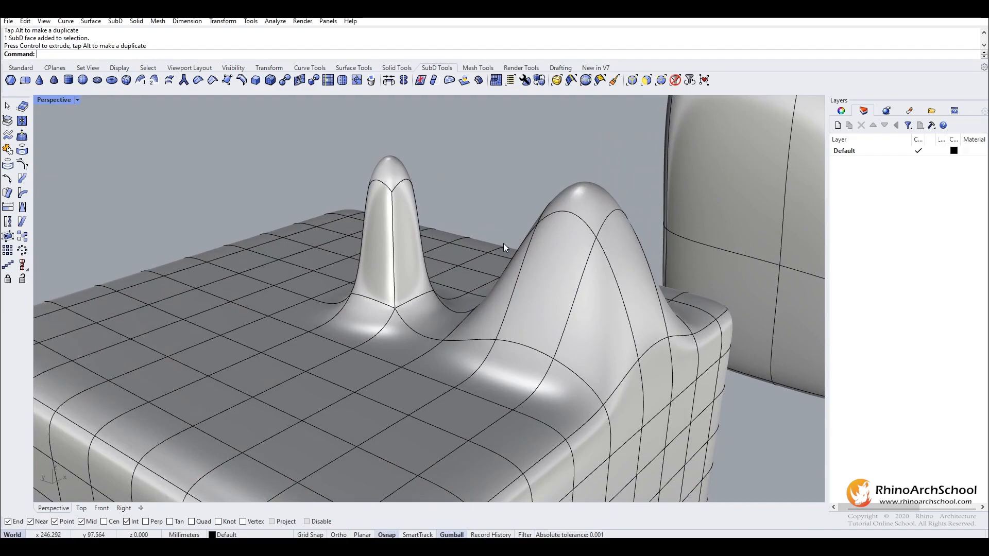
{"action": "mouse_move", "coordinate": [415, 309]}
{"action": "right_mouse_down"}
{"action": "mouse_move", "coordinate": [393, 320]}
{"action": "mouse_move", "coordinate": [363, 369]}
{"action": "mouse_move", "coordinate": [427, 326]}
{"action": "mouse_move", "coordinate": [400, 332]}
{"action": "mouse_move", "coordinate": [407, 314]}
{"action": "right_mouse_up"}
{"action": "key", "text": "Tab"}
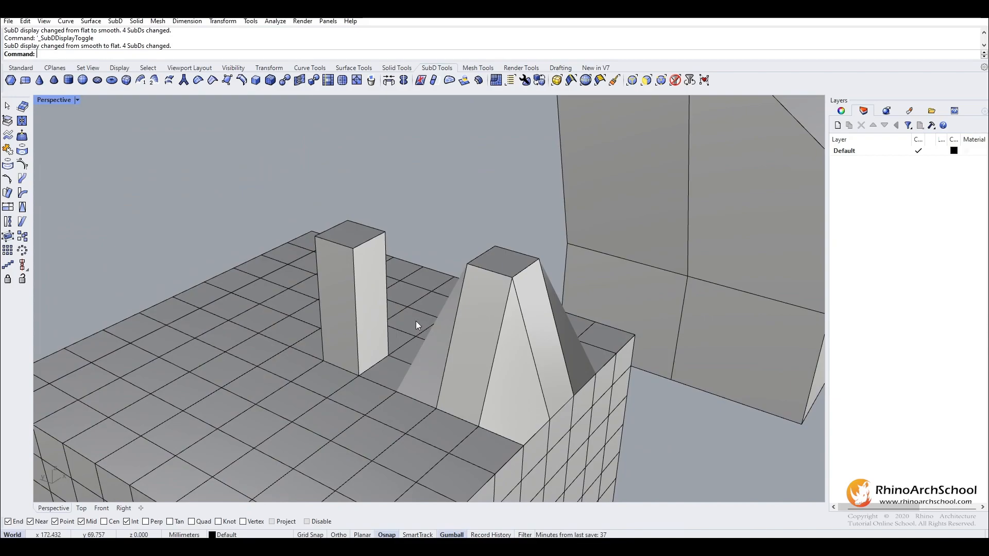
{"action": "key", "text": "Tab"}
{"action": "right_click_drag", "start_coordinate": [422, 314], "coordinate": [422, 284]}
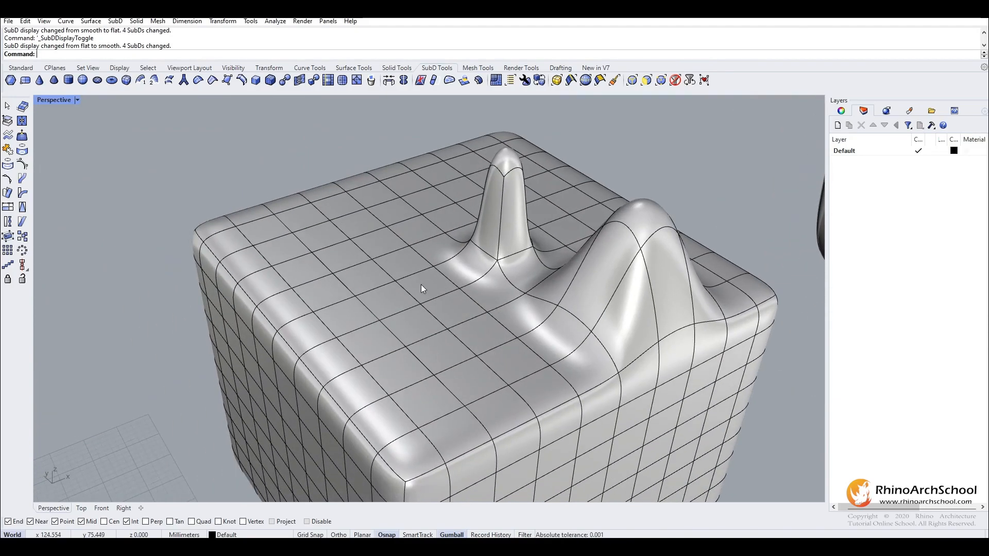
Select a single edge on the flat part of the dense box's top and push it down into the box.
{"action": "left_click", "coordinate": [367, 308], "text": "ctrl+shift"}
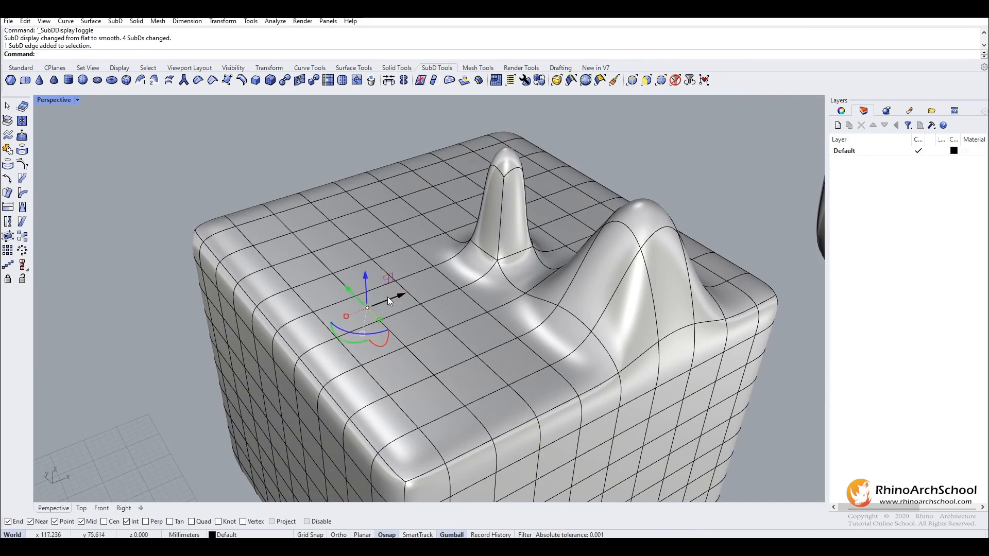
{"action": "left_click_drag", "start_coordinate": [365, 278], "coordinate": [366, 338]}
{"action": "right_click_drag", "start_coordinate": [374, 289], "coordinate": [429, 320]}
Select several more edges on the dense box's top and push them down together to form a deep hollow.
{"action": "left_click", "coordinate": [380, 351], "text": "shift"}
{"action": "left_click", "coordinate": [369, 309], "text": "shift"}
{"action": "left_click", "coordinate": [369, 285], "text": "shift"}
{"action": "left_click", "coordinate": [358, 263], "text": "shift"}
{"action": "right_click_drag", "start_coordinate": [357, 265], "coordinate": [396, 304]}
{"action": "left_click_drag", "start_coordinate": [409, 312], "coordinate": [427, 471]}
{"action": "right_click_drag", "start_coordinate": [446, 310], "coordinate": [570, 335]}
Examine the sunken edges in flat and smooth SubD display and compare the dense box with the coarse SubD objects.
{"action": "key", "text": "Tab"}
{"action": "key", "text": "Tab"}
{"action": "key", "text": "Tab"}
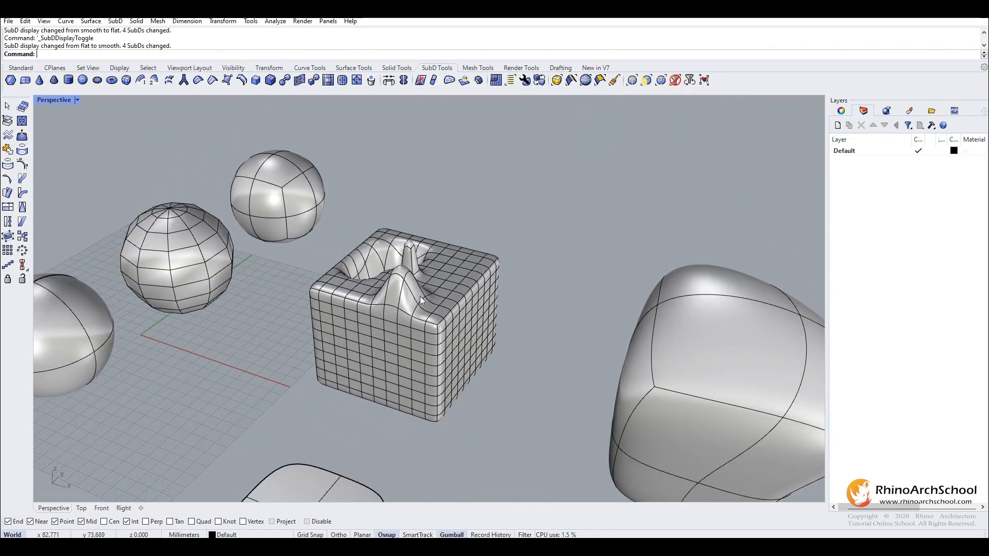
{"action": "right_click_drag", "start_coordinate": [469, 308], "coordinate": [436, 303], "text": "shift"}
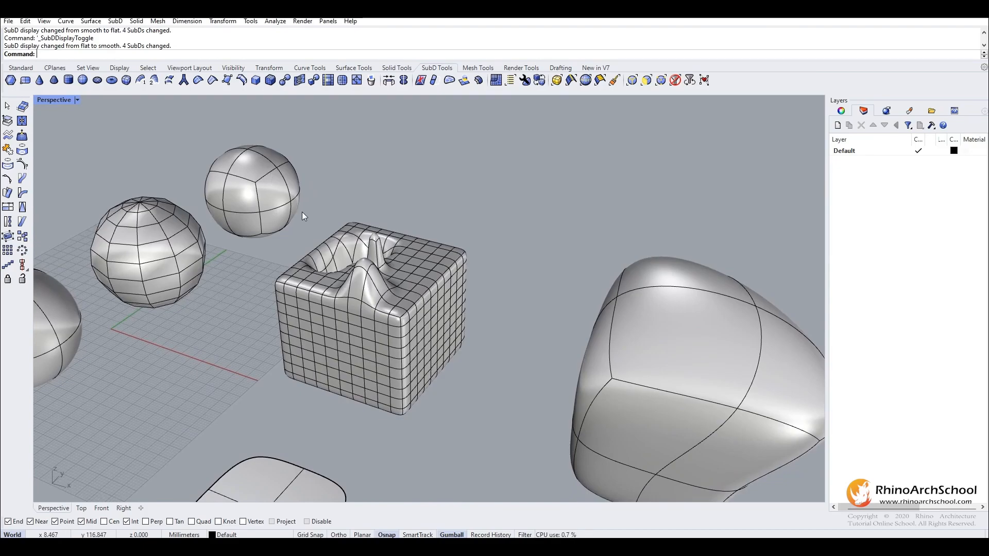
{"action": "right_click_drag", "start_coordinate": [312, 200], "coordinate": [451, 234]}
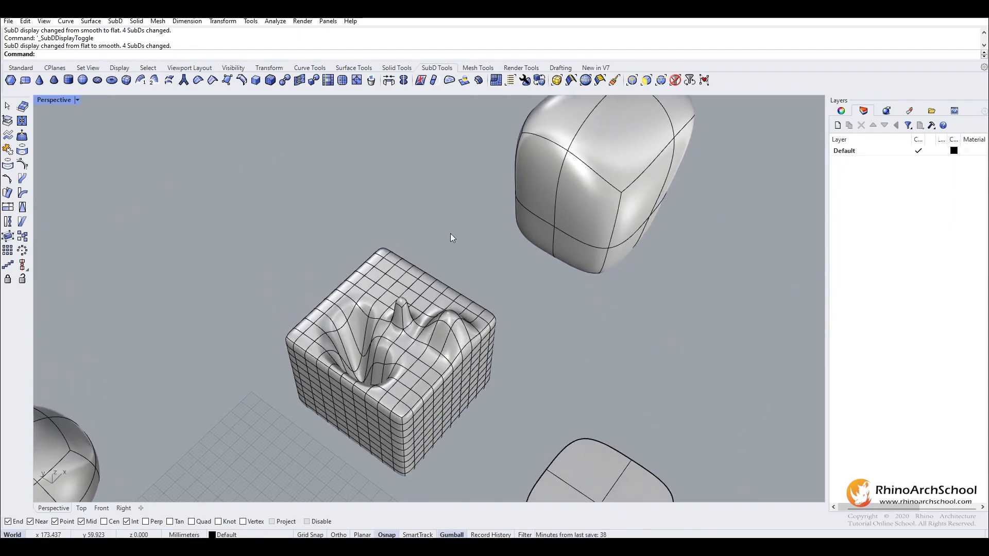
{"action": "right_click_drag", "start_coordinate": [464, 315], "coordinate": [474, 271]}
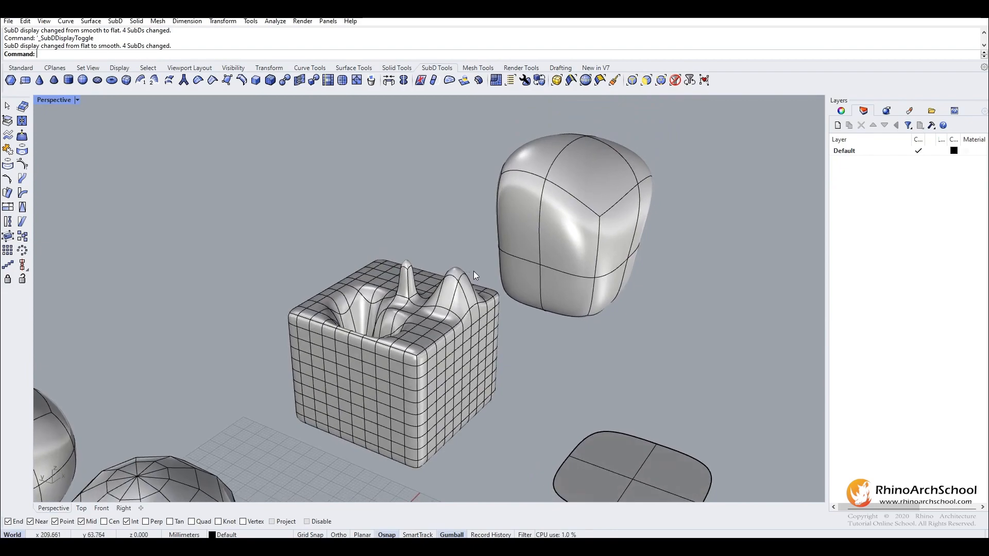